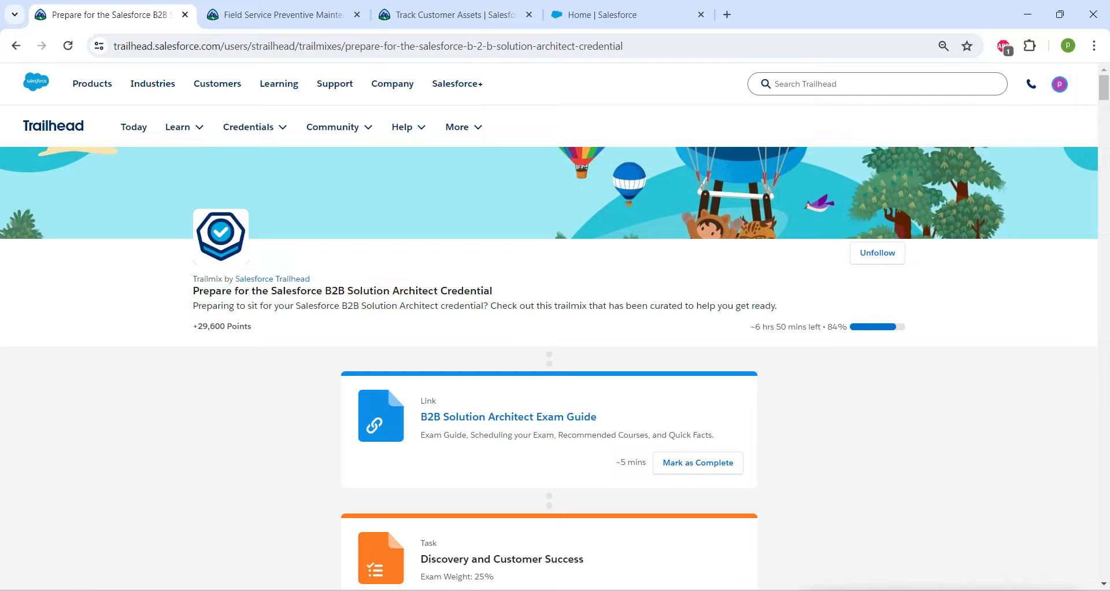
# Review the B2B Solution Architect trailmix, the Field Service Preventive Maintenance module and its Track Customer Assets challenge requirements.
pyautogui.moveTo(193, 291); pyautogui.dragTo(493, 291)
pyautogui.hotkey('ctrl', 'Tab')
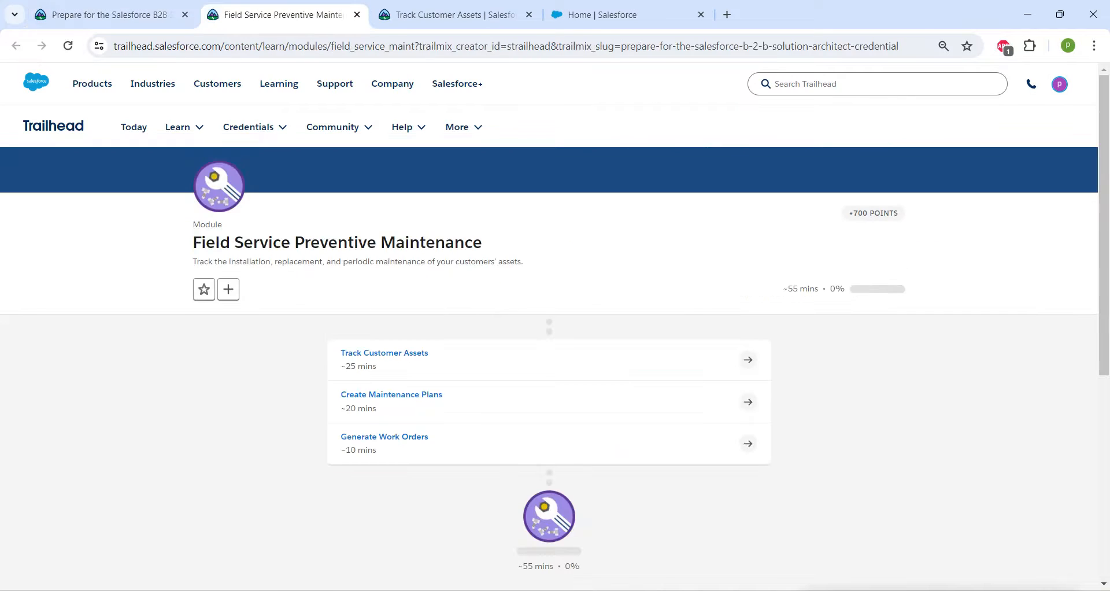
pyautogui.moveTo(485, 243); pyautogui.dragTo(63, 126)
pyautogui.click(109, 15)
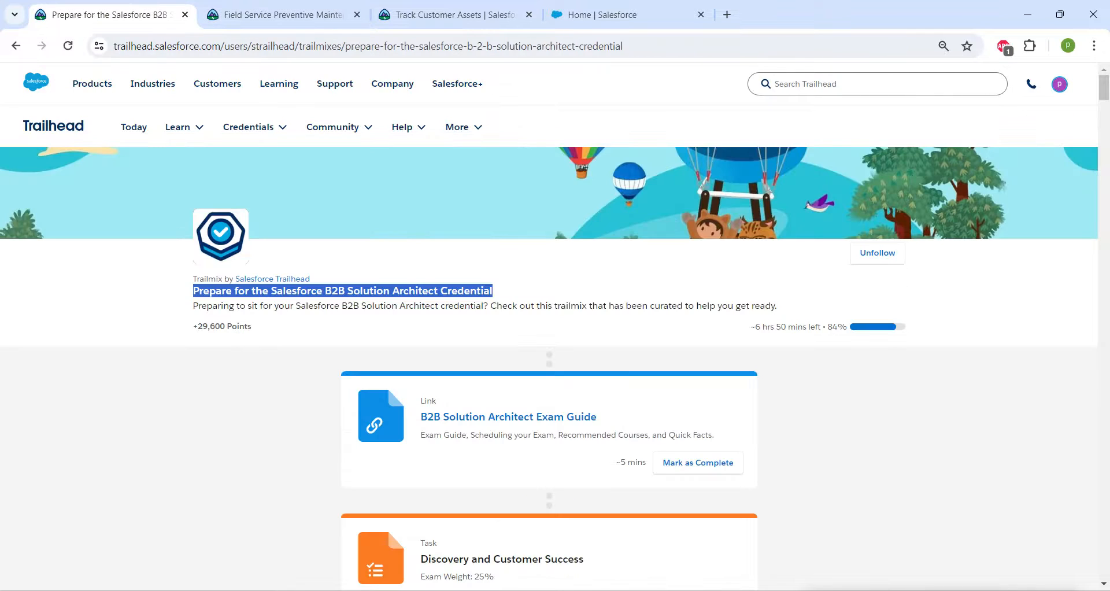
pyautogui.scroll(-20, 549, 347)
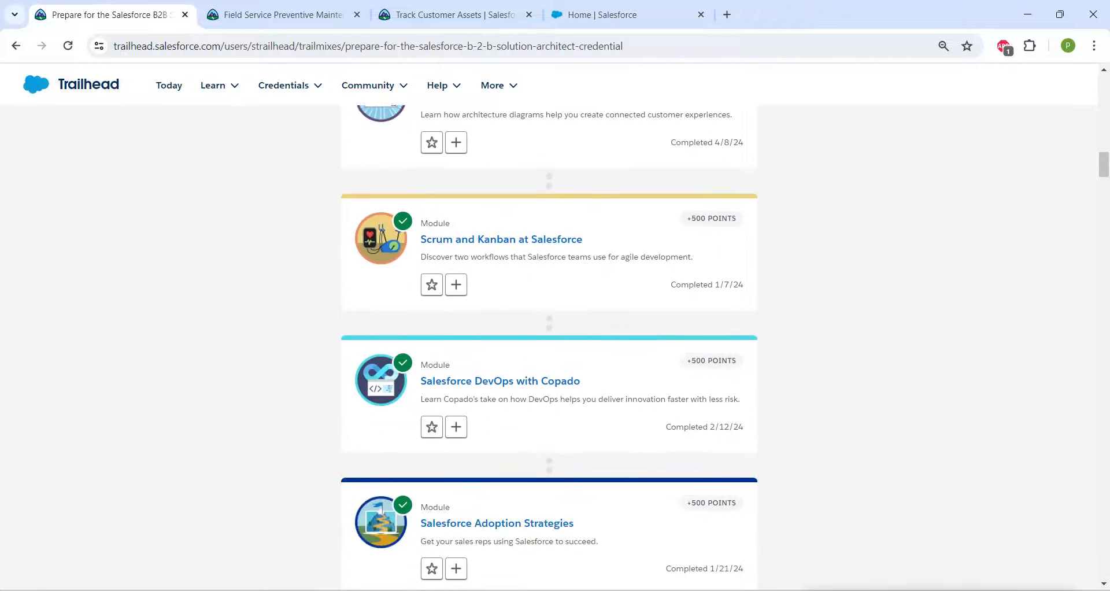
pyautogui.scroll(-10, 549, 347)
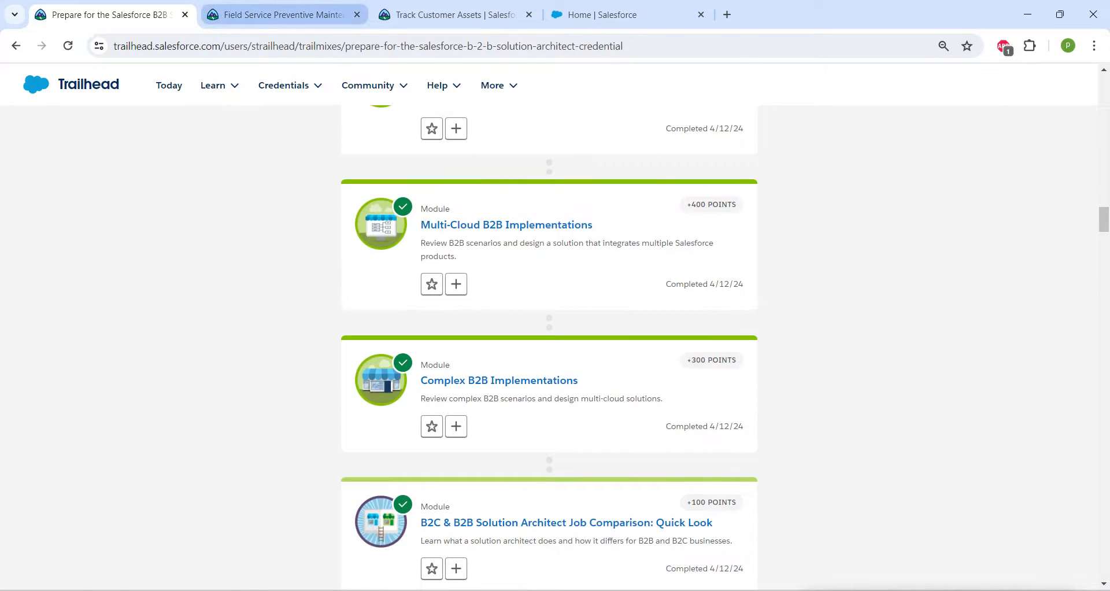
pyautogui.hotkey('ctrl', 'Tab')
pyautogui.click(549, 289)
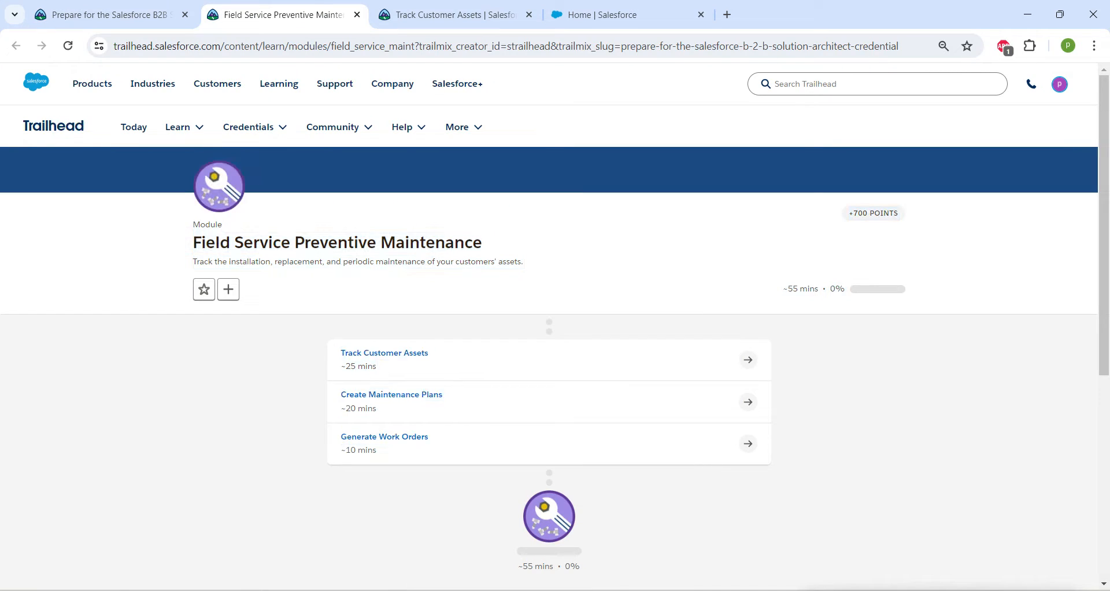
pyautogui.moveTo(435, 353); pyautogui.dragTo(340, 353)
pyautogui.hotkey('ctrl', 'Tab')
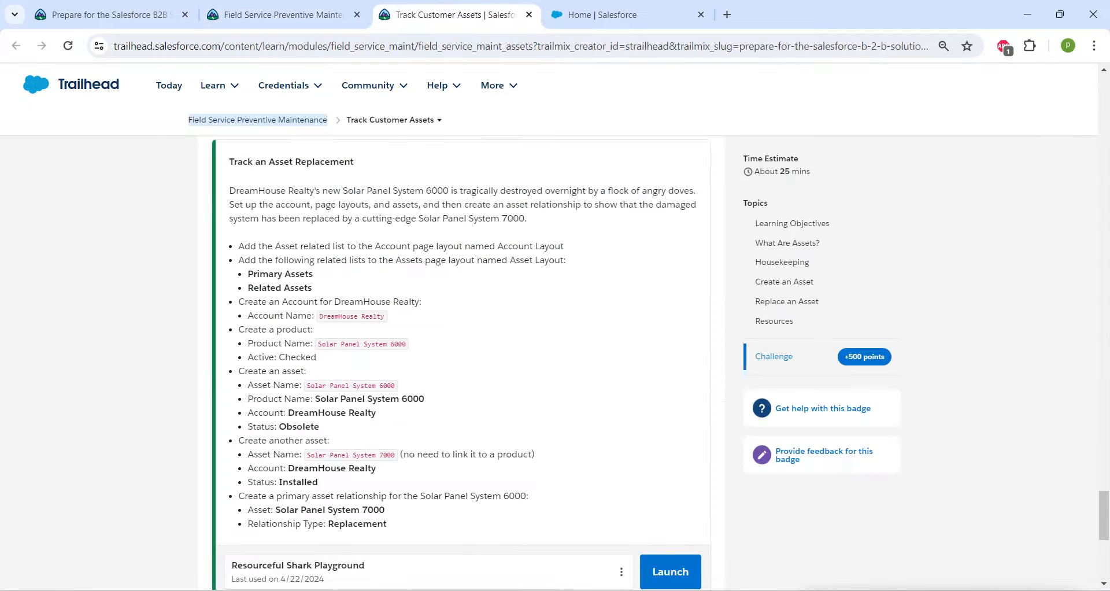
# Switch to Salesforce Setup and open the Account object's page layout named Account Layout for editing.
pyautogui.hotkey('ctrl', 'Tab')
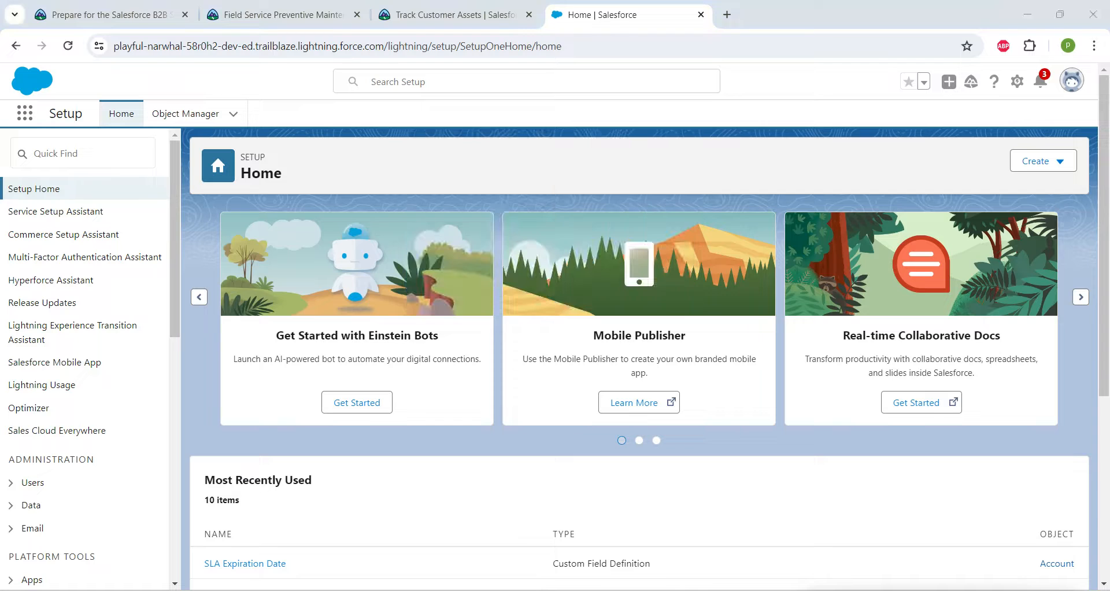
pyautogui.click(185, 114)
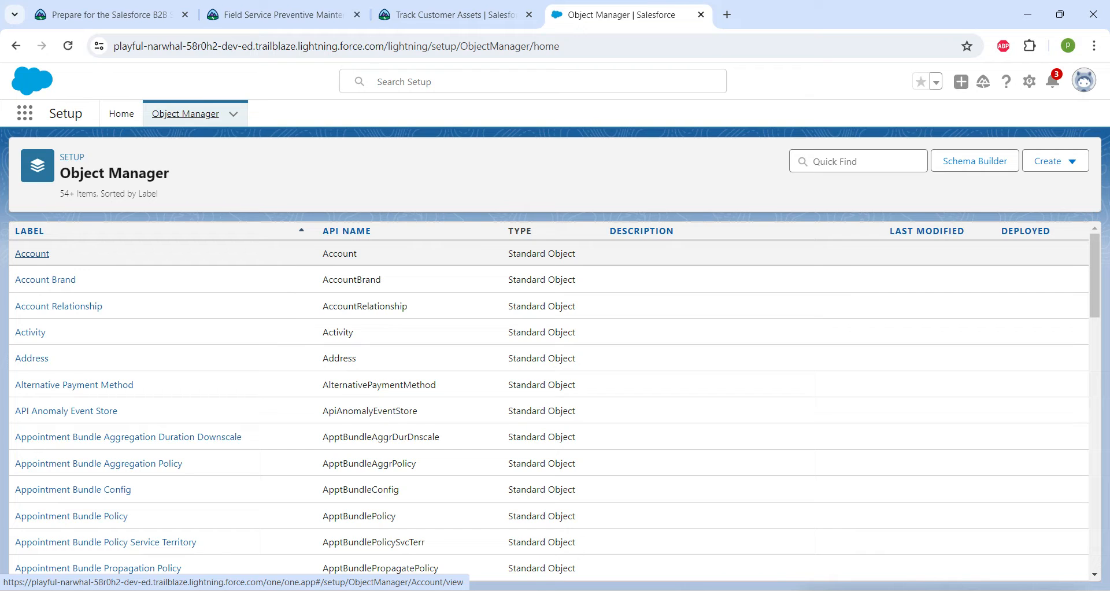
pyautogui.click(32, 254)
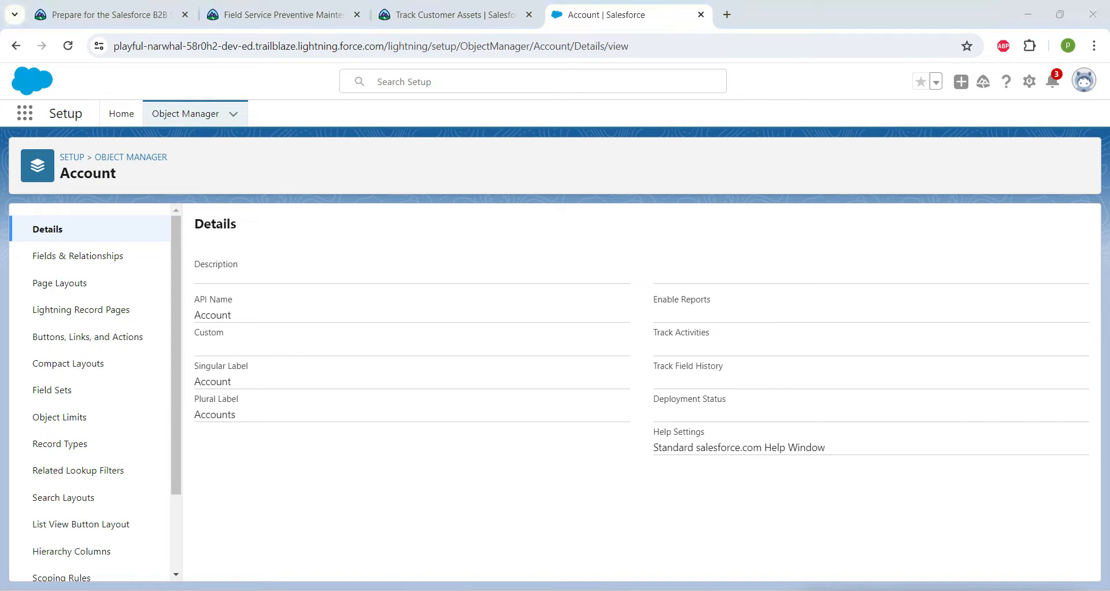
pyautogui.click(60, 283)
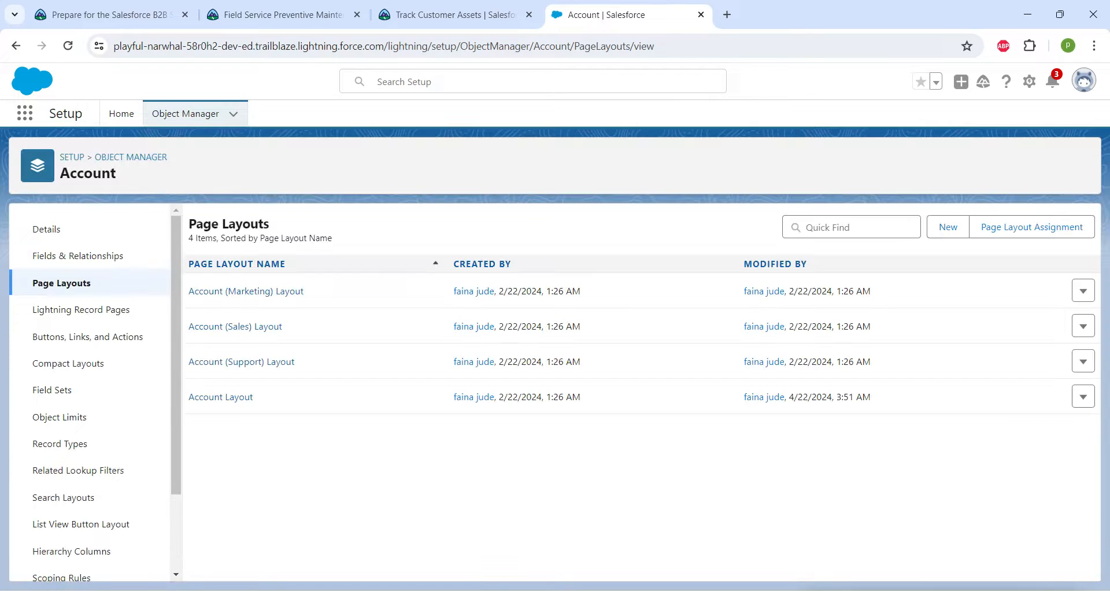
pyautogui.click(221, 397)
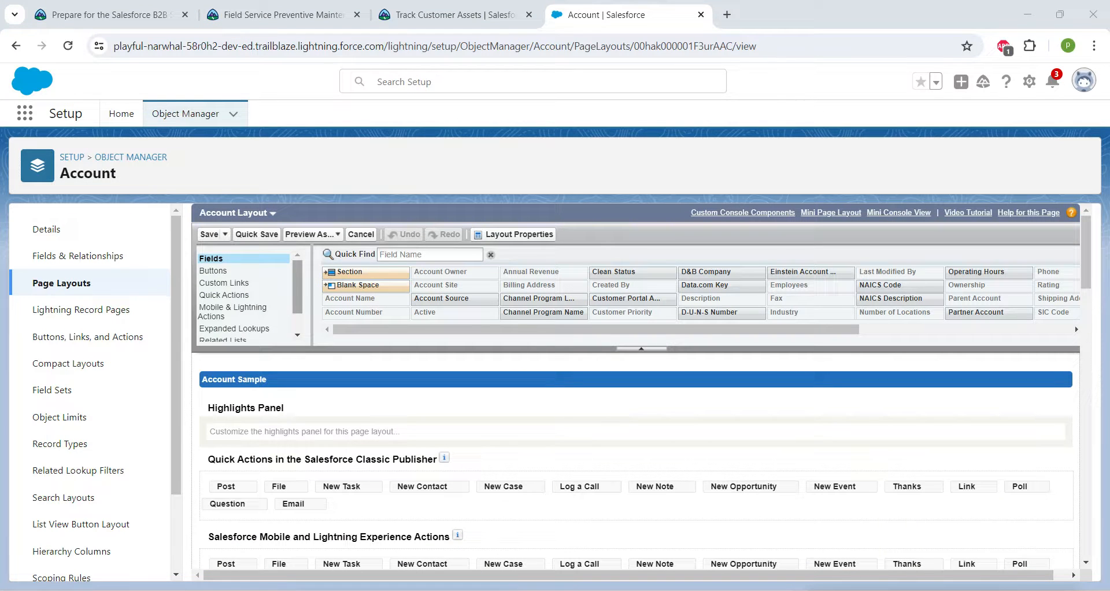
# Add the Assets related list to the Account Layout, directly above the Contacts related list.
pyautogui.scroll(-2, 246, 297)
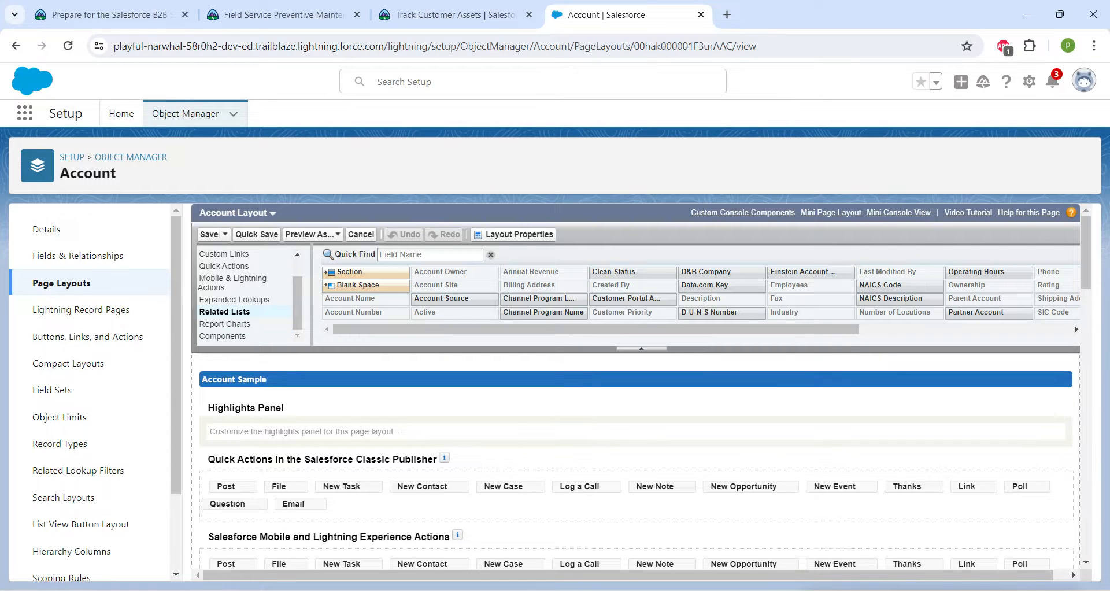
pyautogui.click(224, 311)
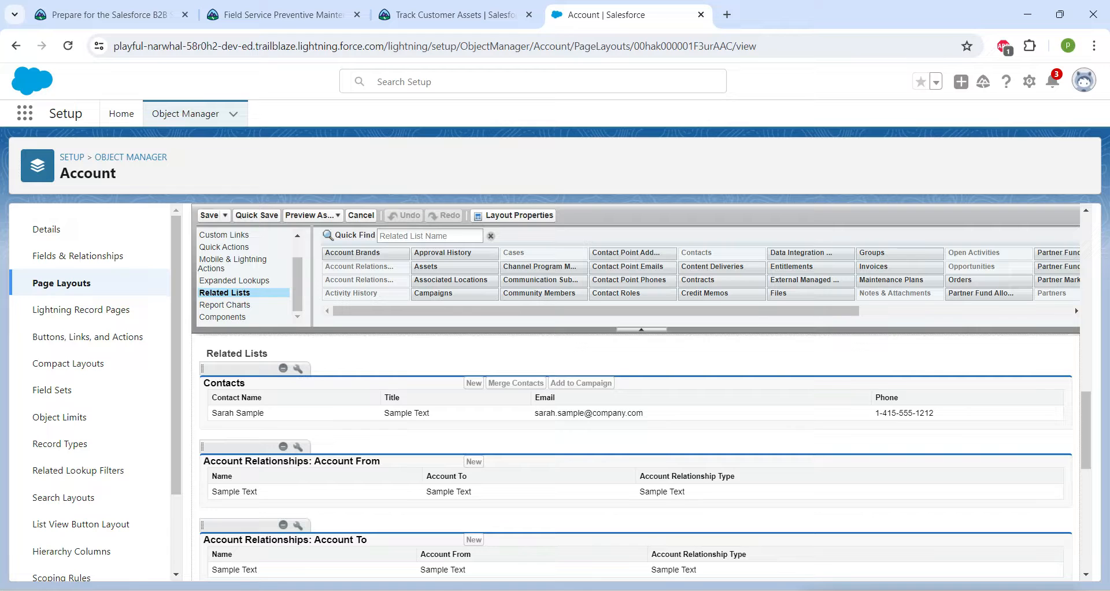
pyautogui.moveTo(269, 354); pyautogui.dragTo(205, 354)
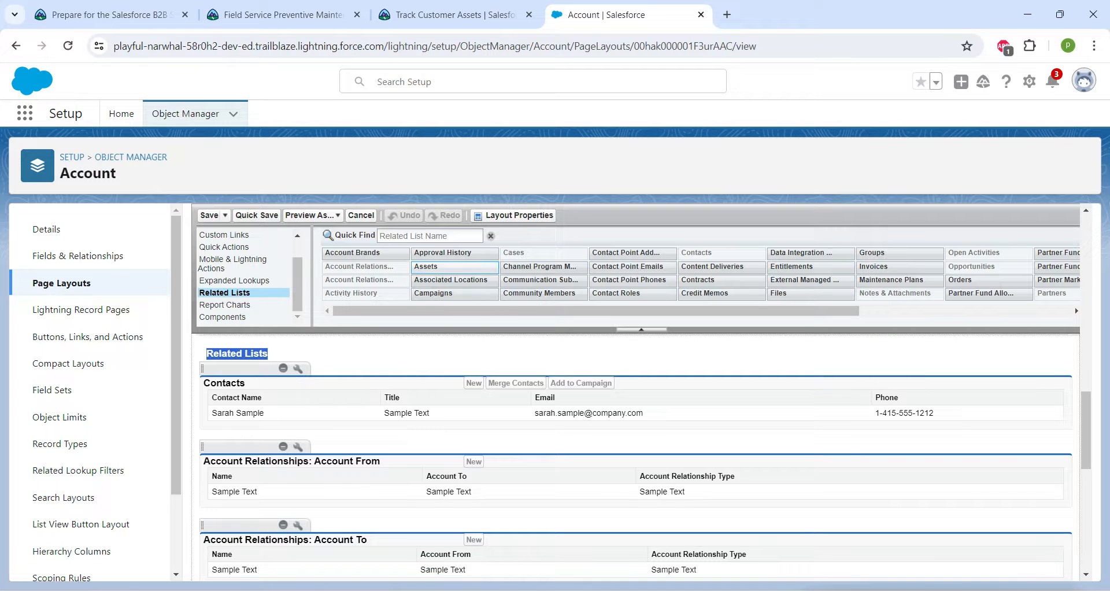
pyautogui.moveTo(454, 266); pyautogui.dragTo(407, 399)
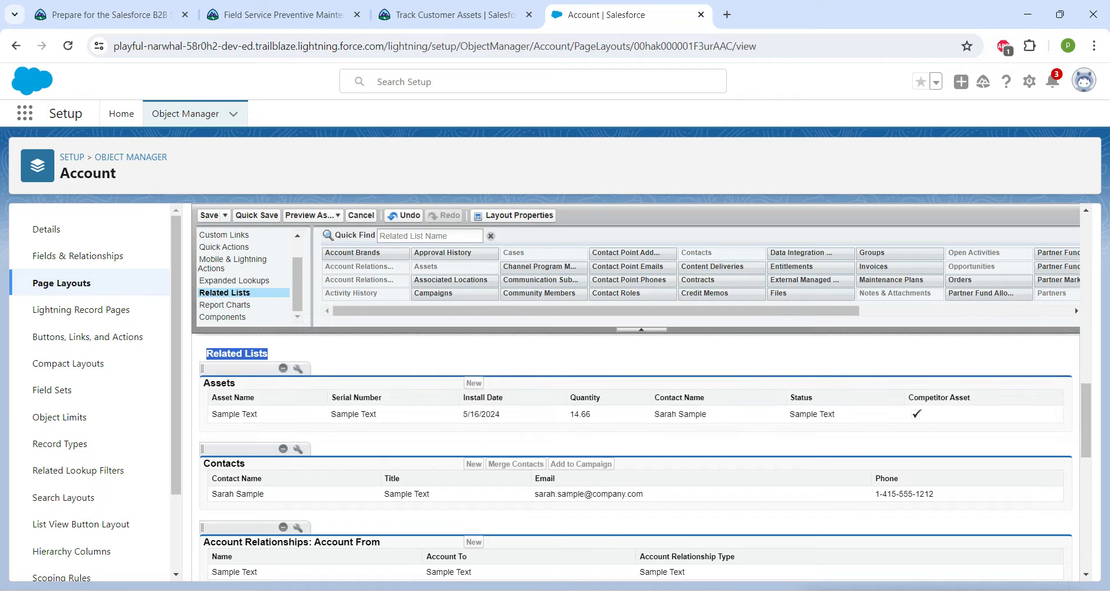
pyautogui.click(270, 354)
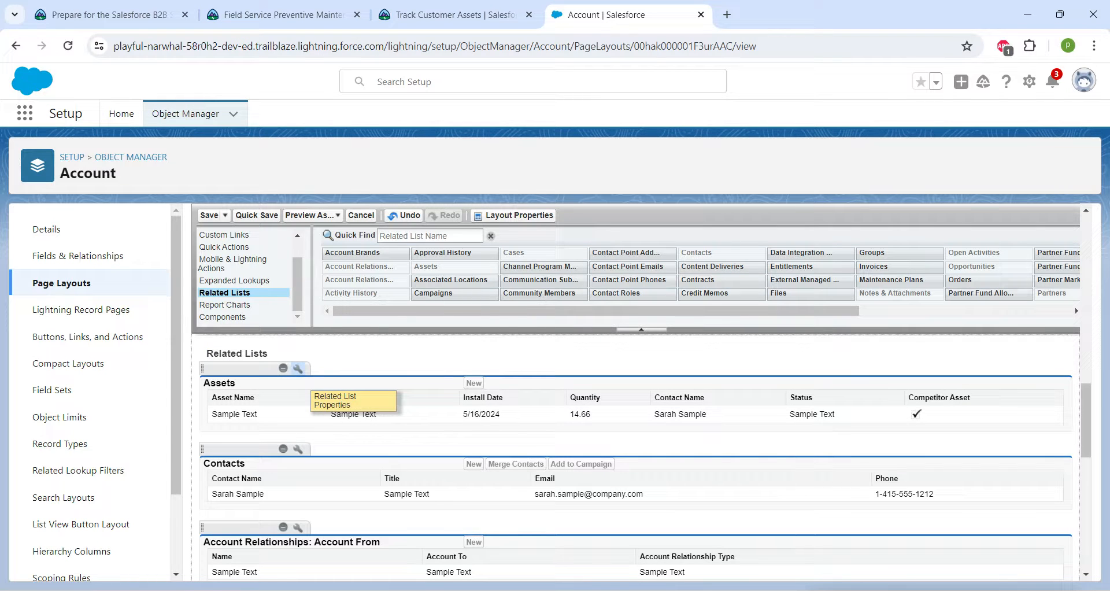
# Place the Assets related list's Status column directly after Asset Name, and save the layout, overwriting users' related list customizations.
pyautogui.click(298, 368)
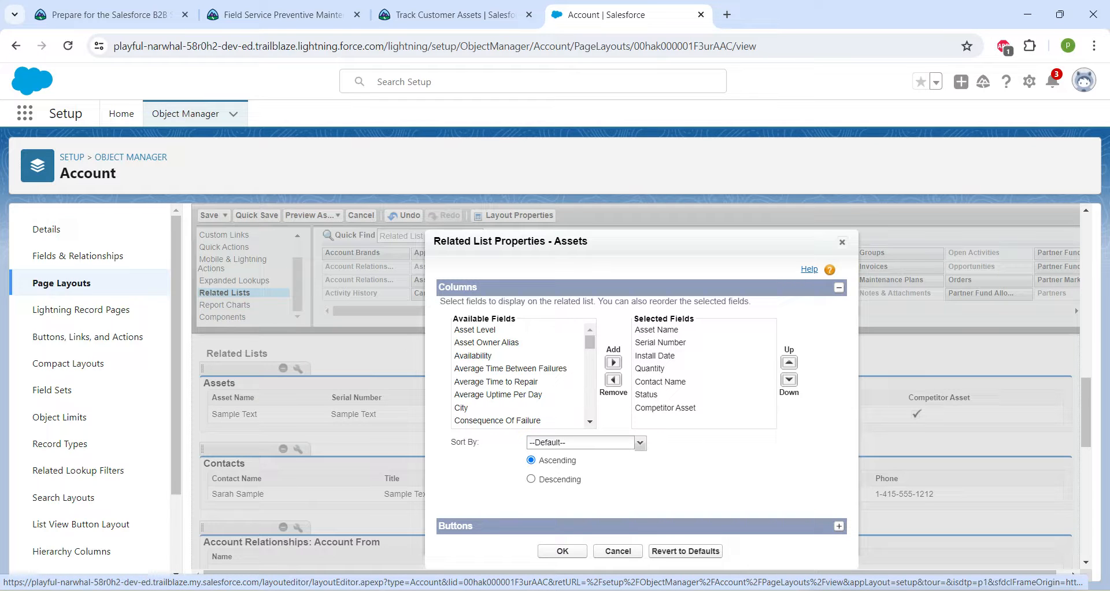
pyautogui.click(646, 394)
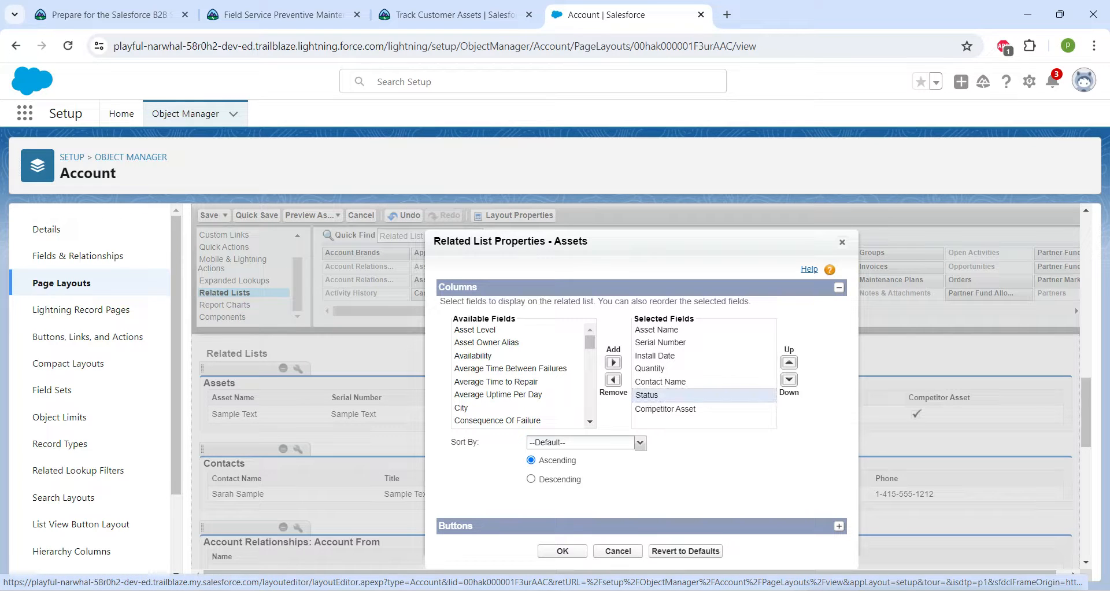
pyautogui.click(790, 362)
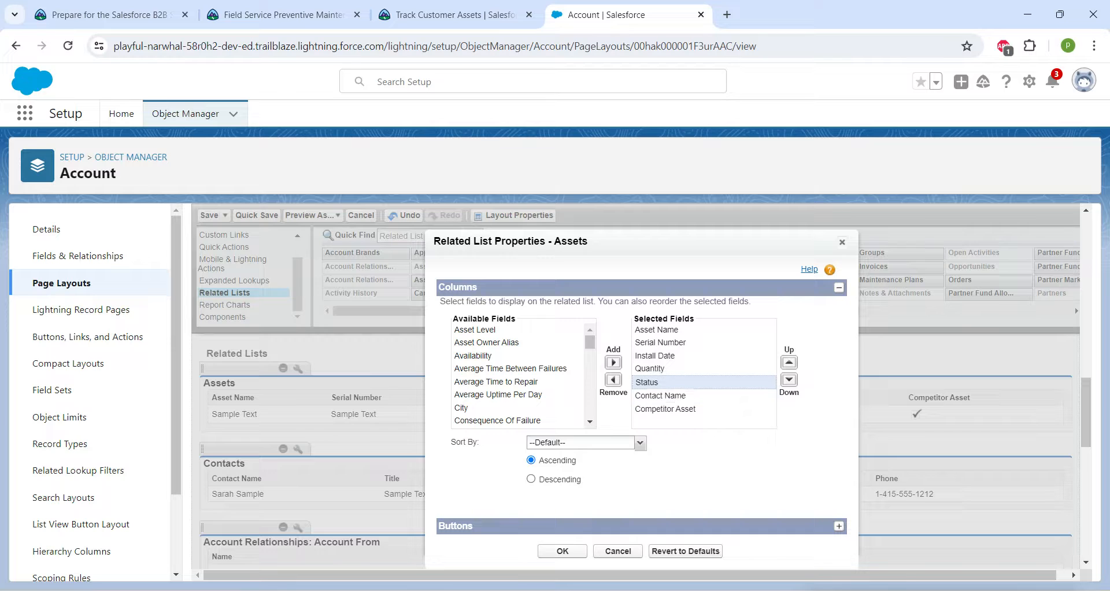
pyautogui.click(790, 362)
pyautogui.click(789, 362)
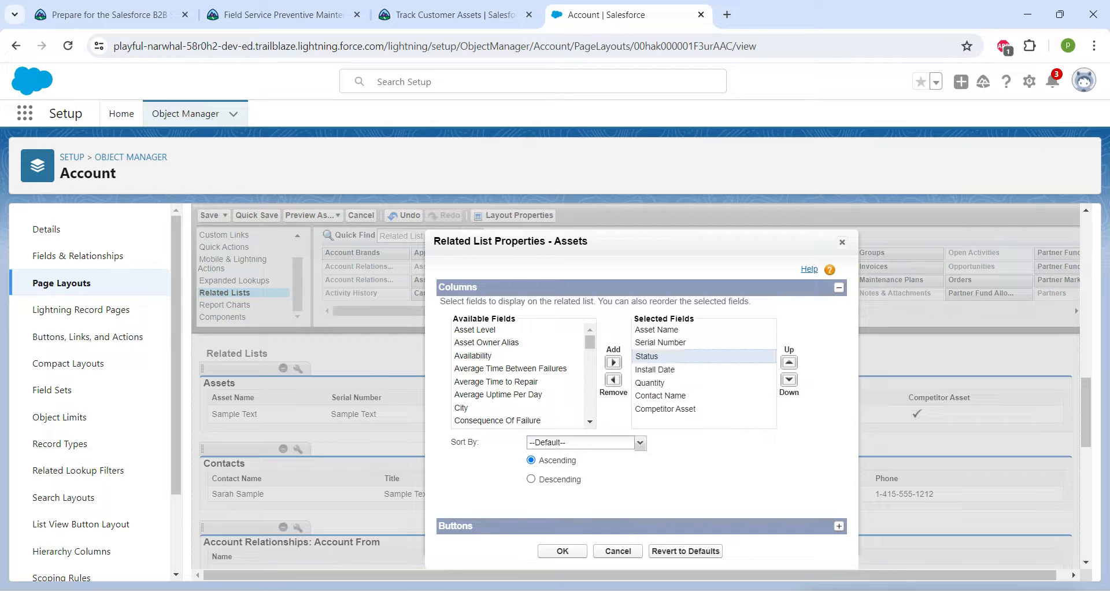
pyautogui.click(789, 362)
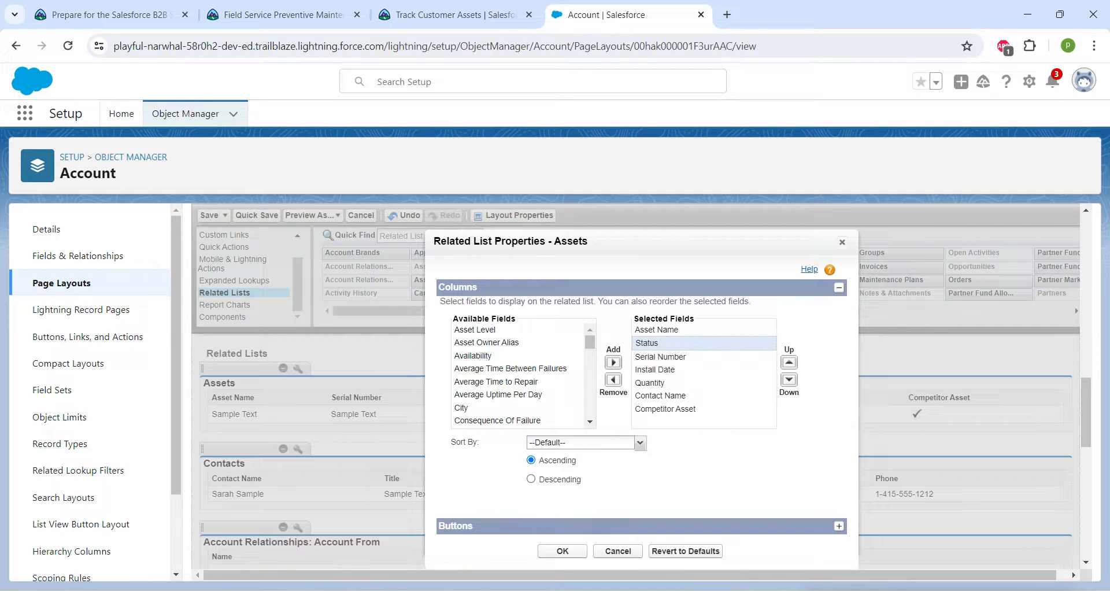
pyautogui.click(562, 551)
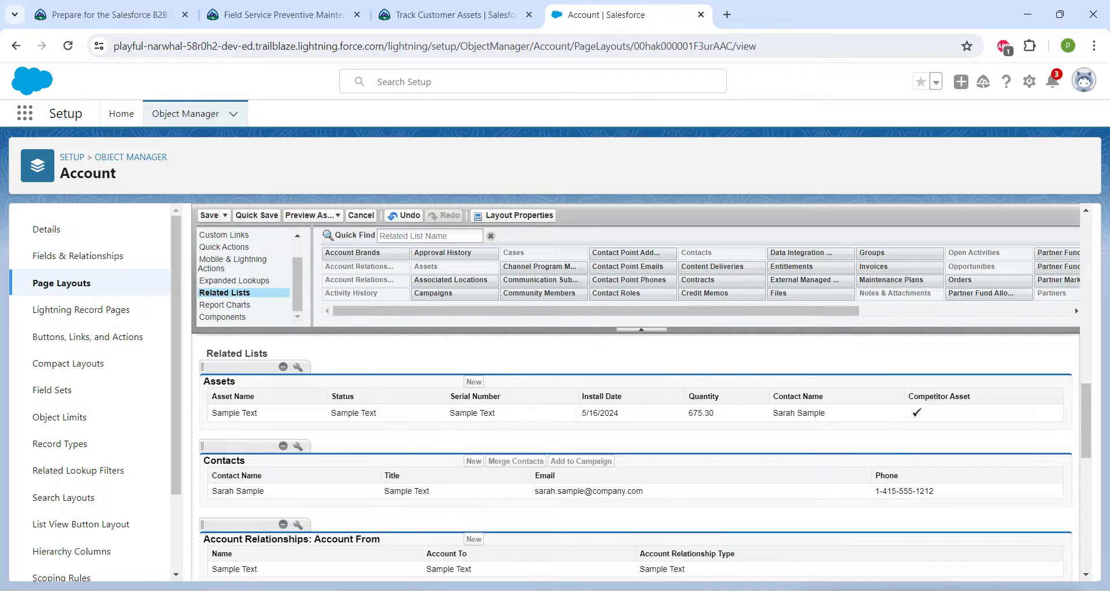
pyautogui.click(209, 215)
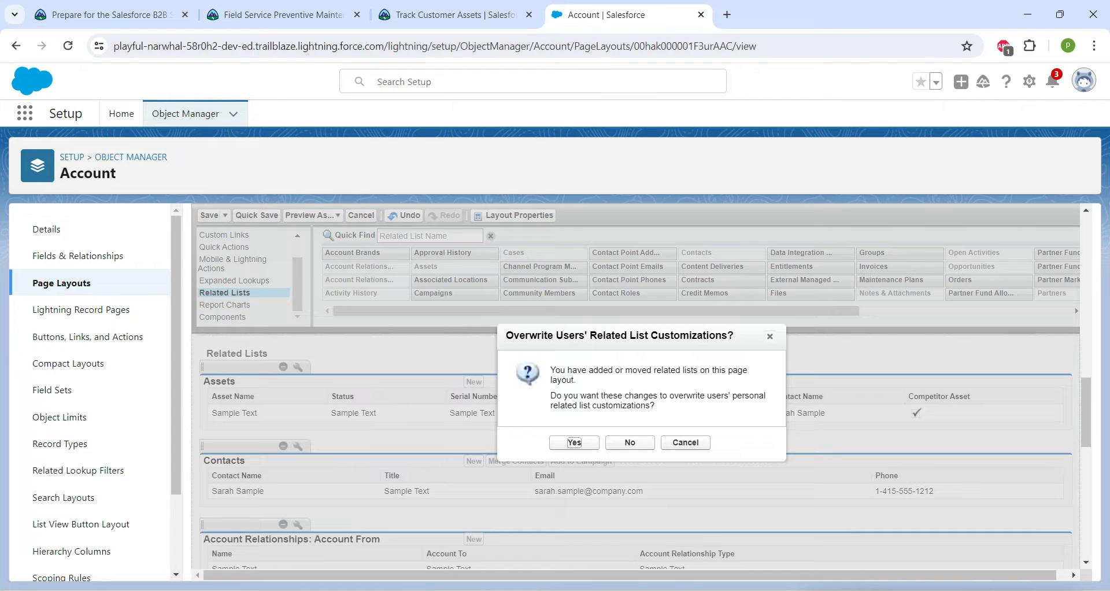
pyautogui.press('Return')
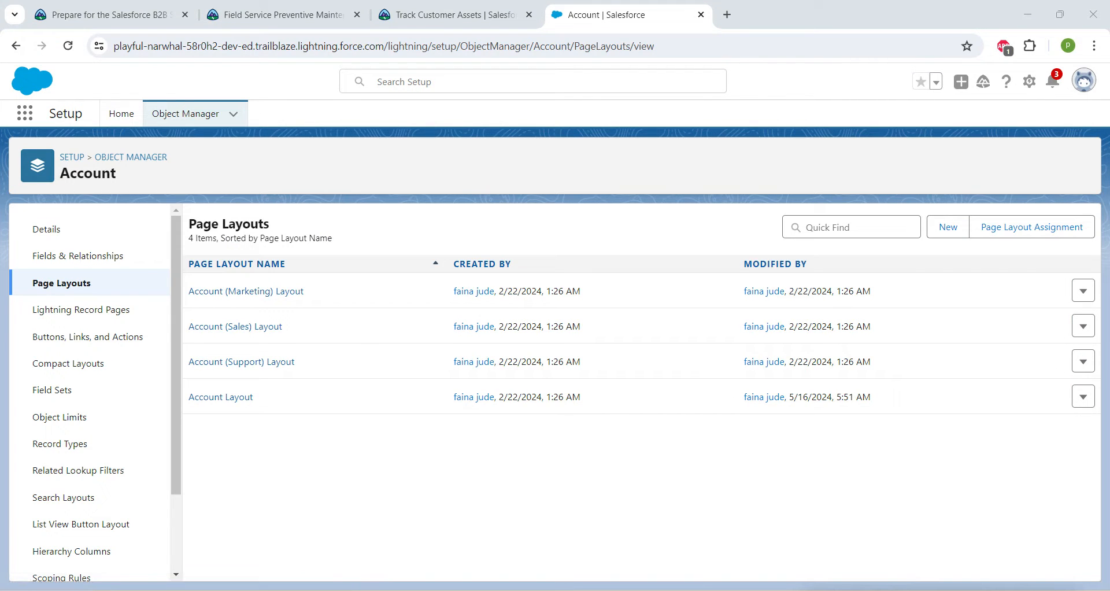
# Find the Asset object in the Object Manager and open its page layout named Asset Layout for editing.
pyautogui.click(185, 113)
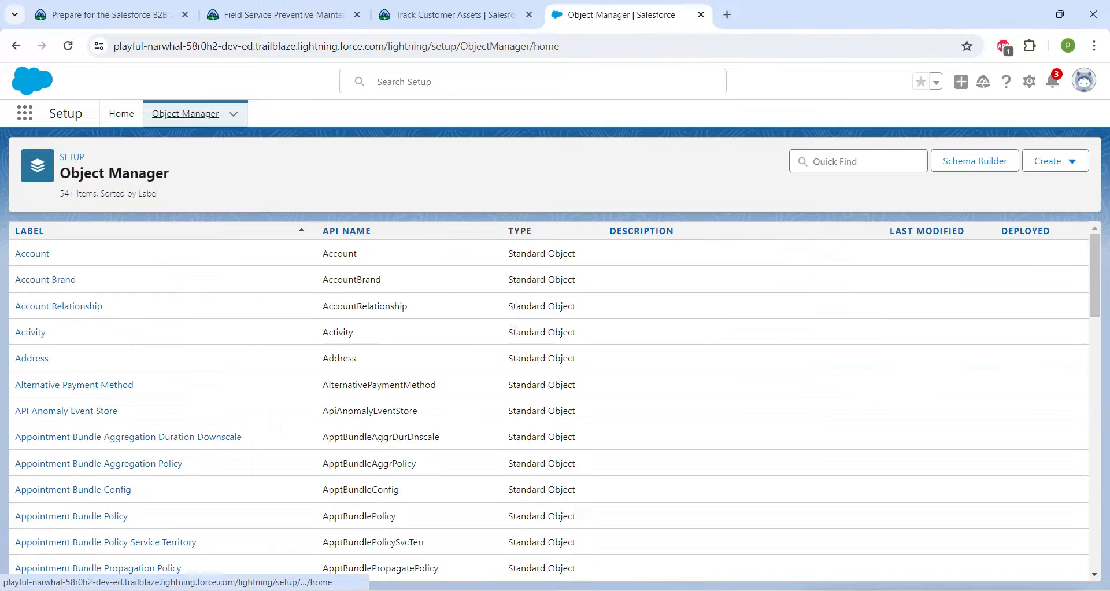
pyautogui.click(858, 161)
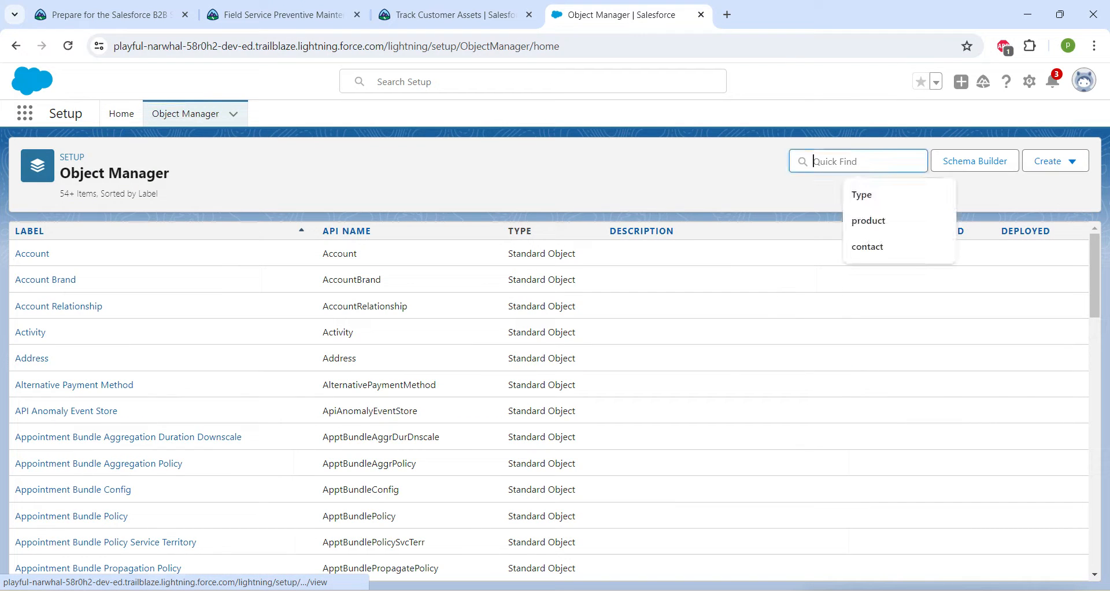
pyautogui.write('asses')
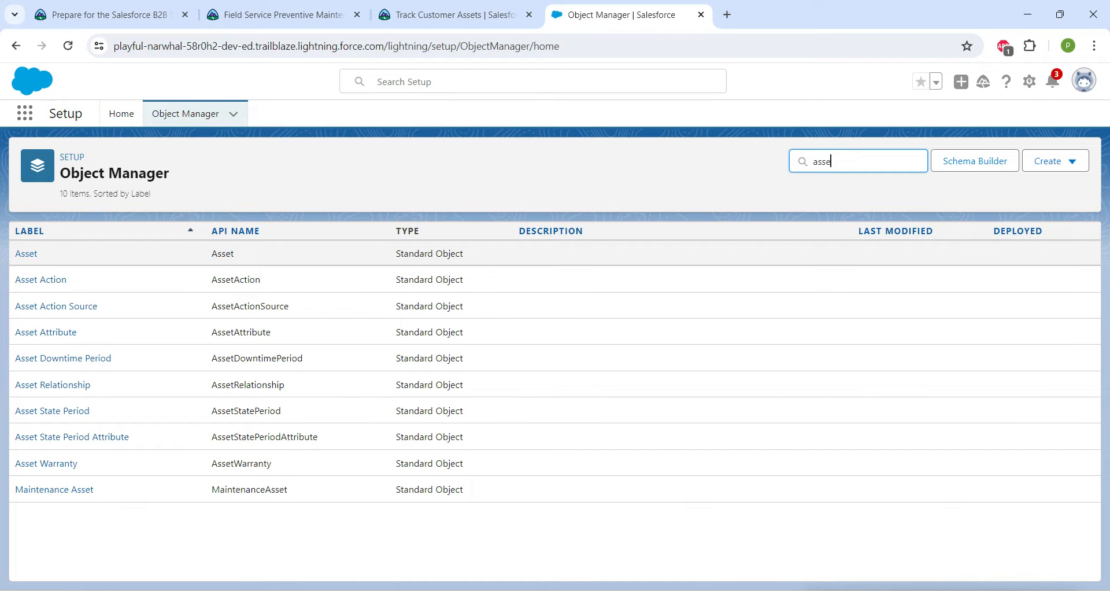
pyautogui.click(26, 253)
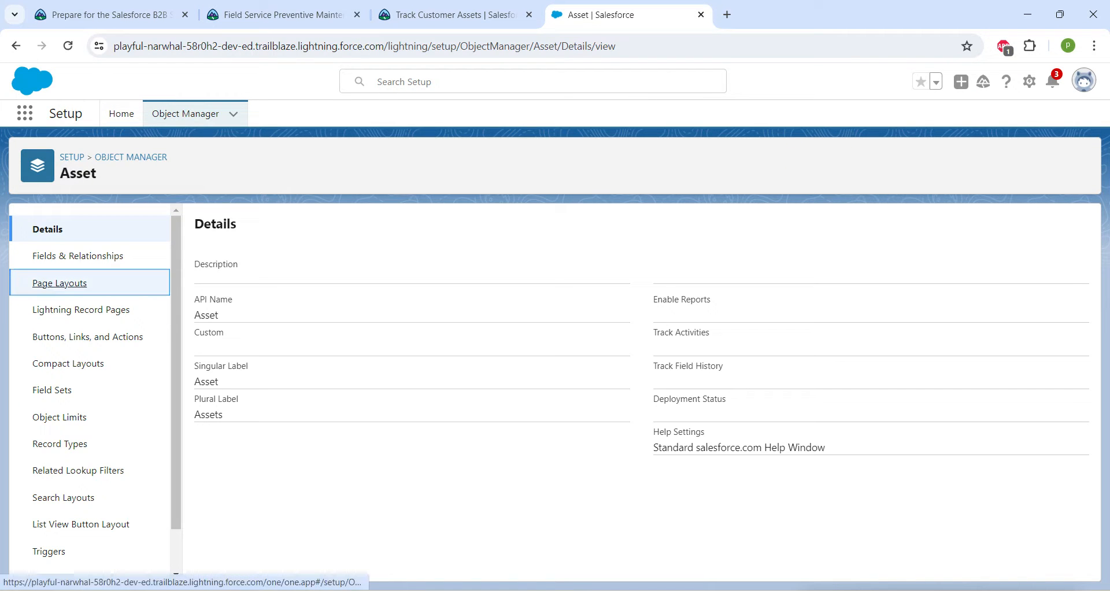
pyautogui.click(58, 282)
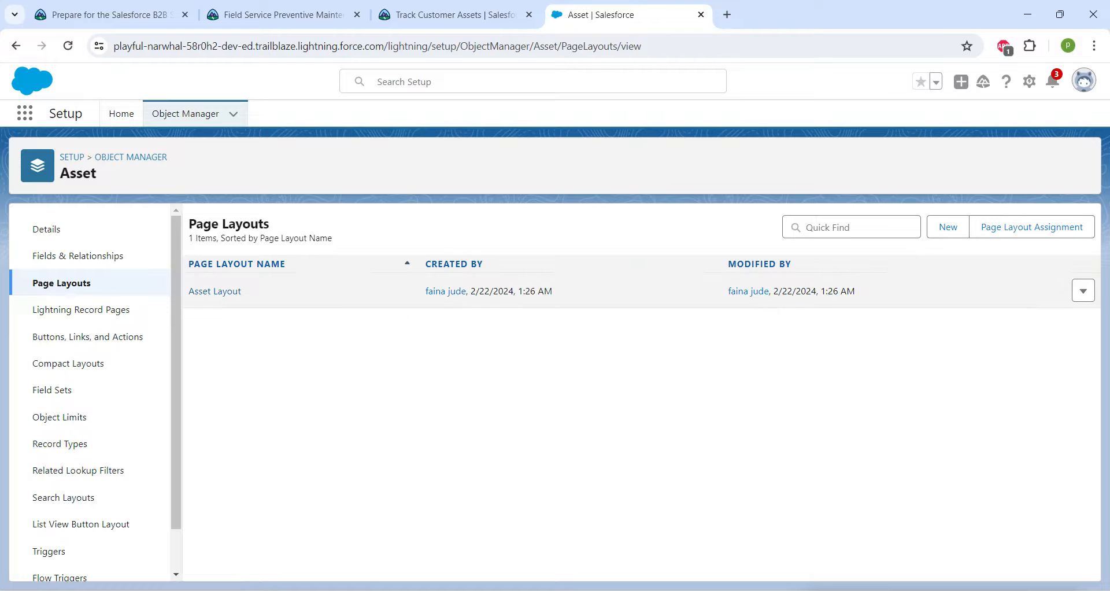
pyautogui.click(215, 291)
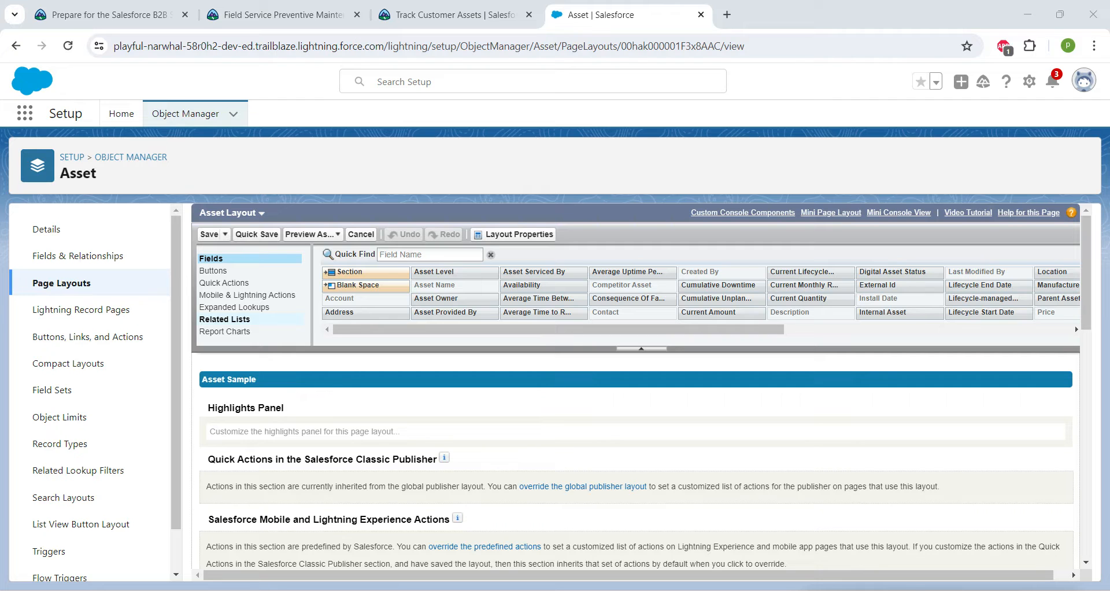
# Add the Primary Assets and Related Assets related lists above Cases, and save the layout, overwriting users' related list customizations.
pyautogui.click(225, 319)
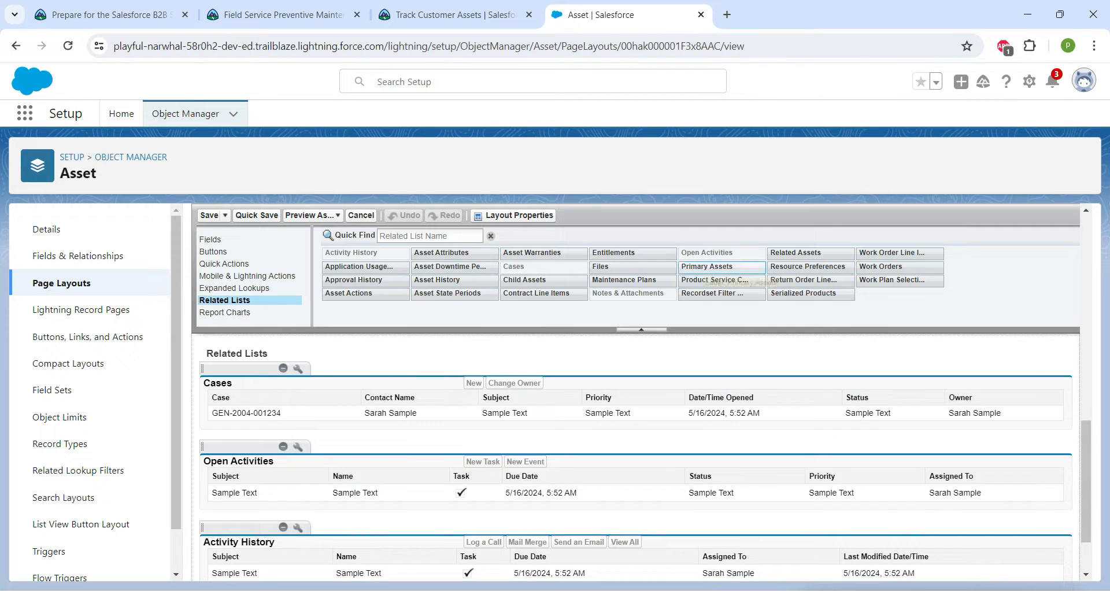
pyautogui.moveTo(723, 267); pyautogui.dragTo(515, 384)
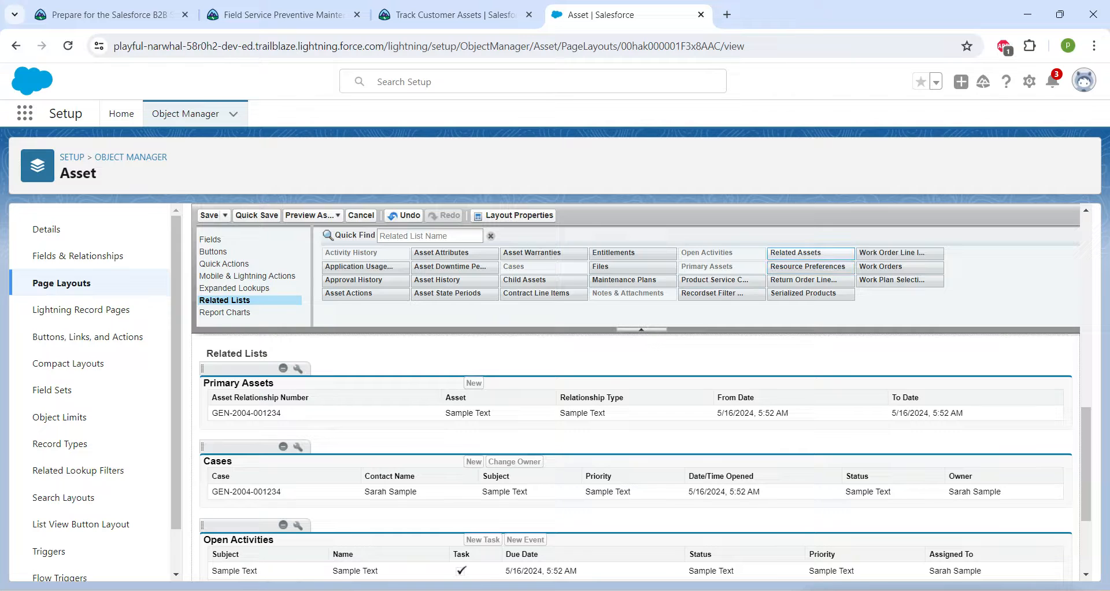
pyautogui.moveTo(796, 253); pyautogui.dragTo(555, 454)
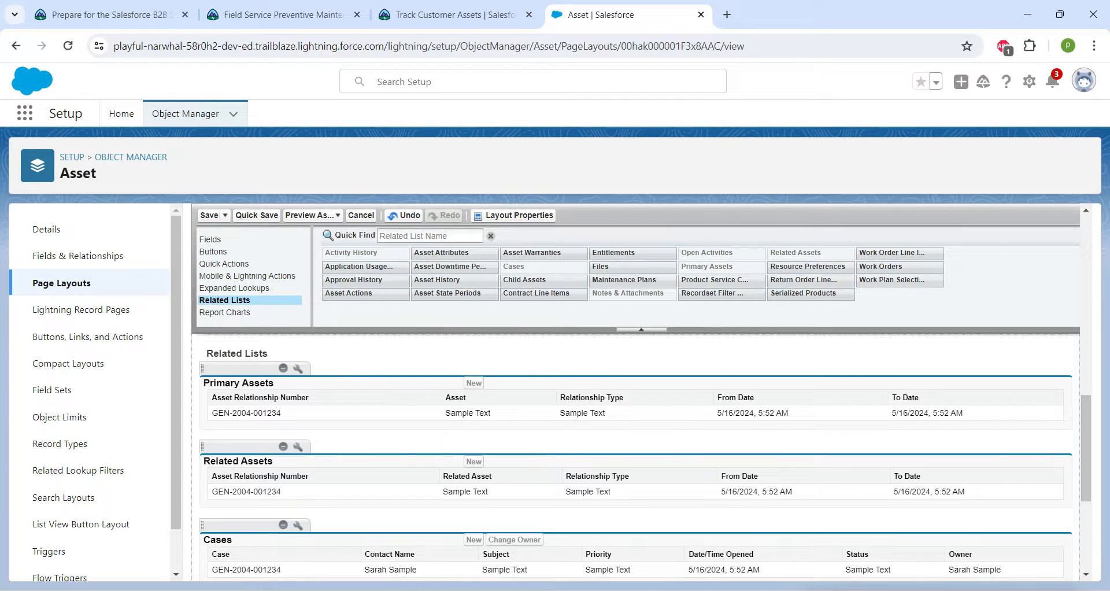
pyautogui.click(209, 215)
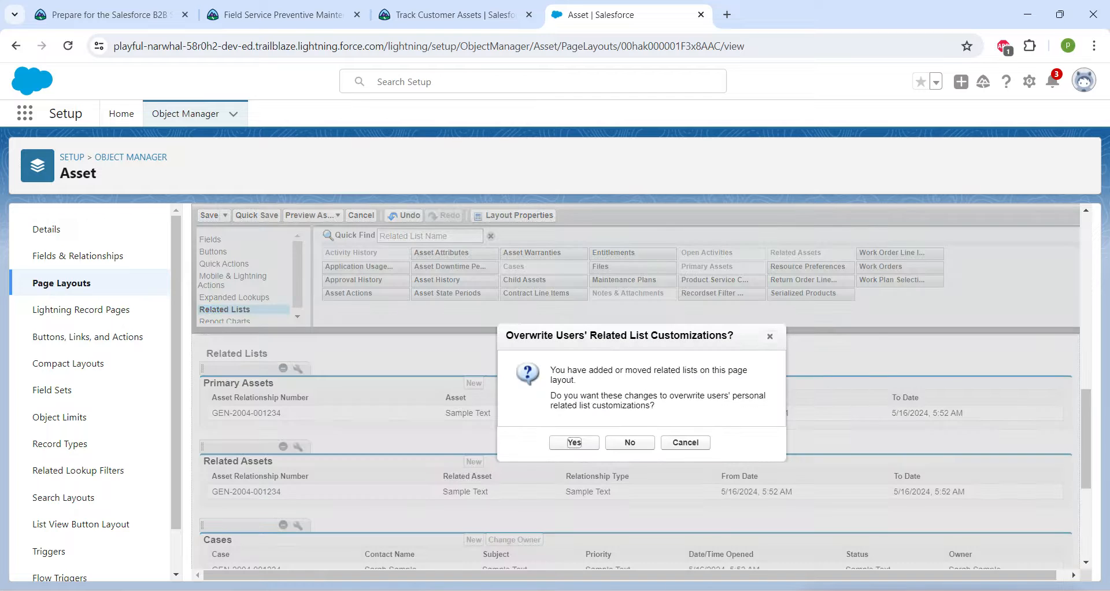
pyautogui.click(574, 442)
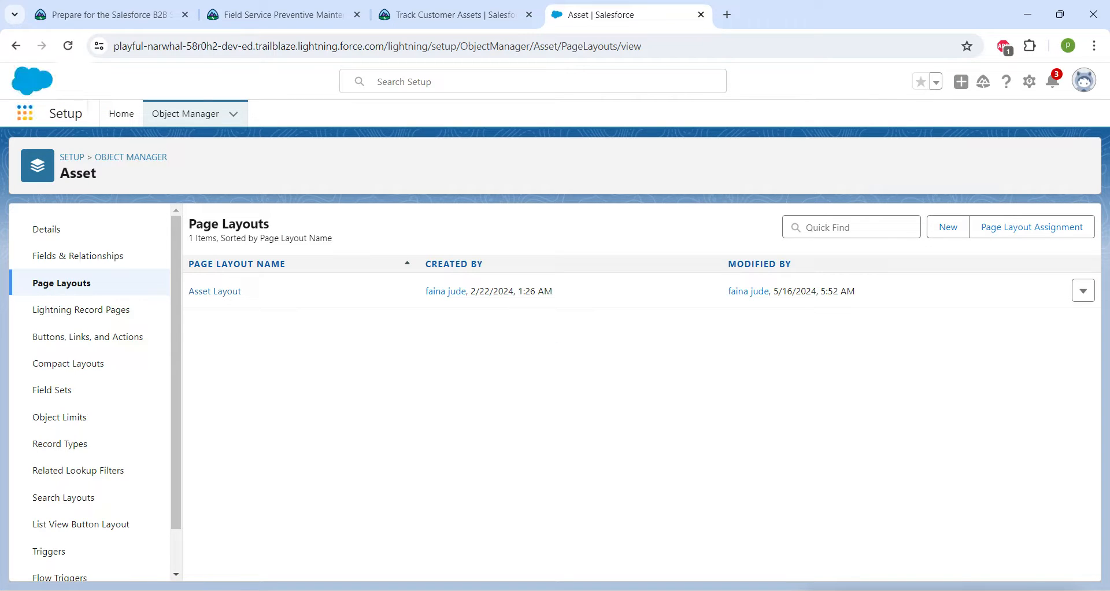
# Copy the account name DreamHouse Realty from the challenge instructions, and open the Accounts list in the Salesforce org.
pyautogui.click(25, 113)
pyautogui.click(454, 15)
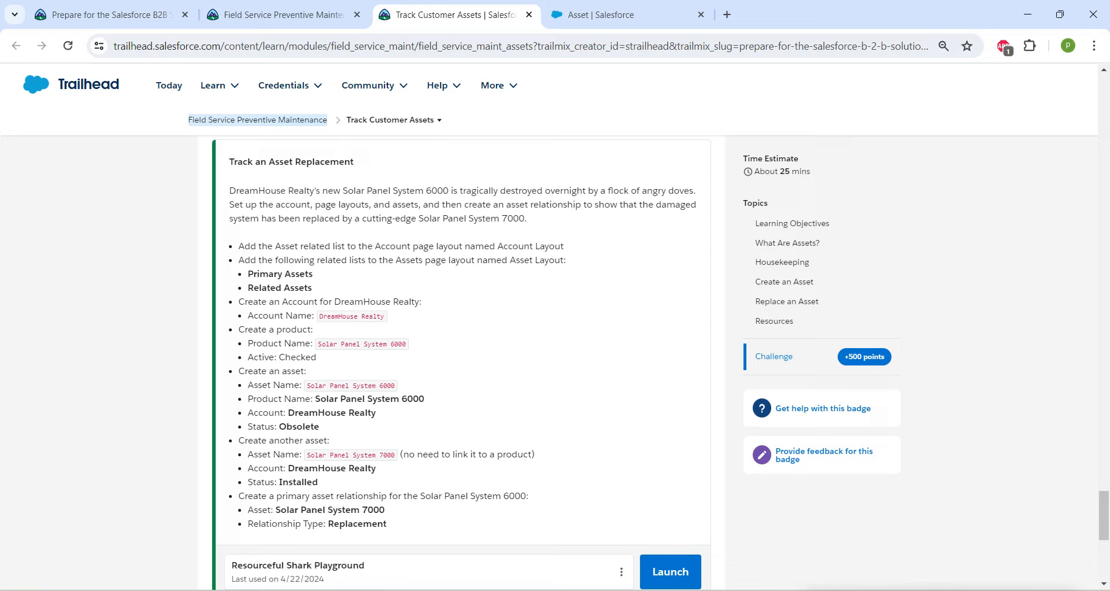
pyautogui.moveTo(318, 316); pyautogui.dragTo(386, 316)
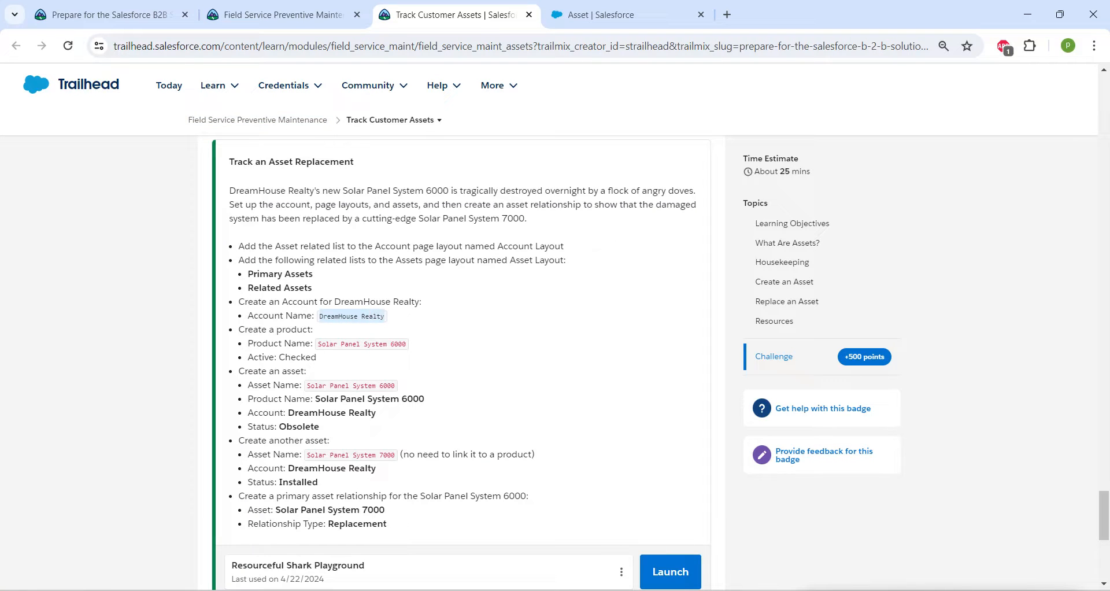
pyautogui.click(601, 14)
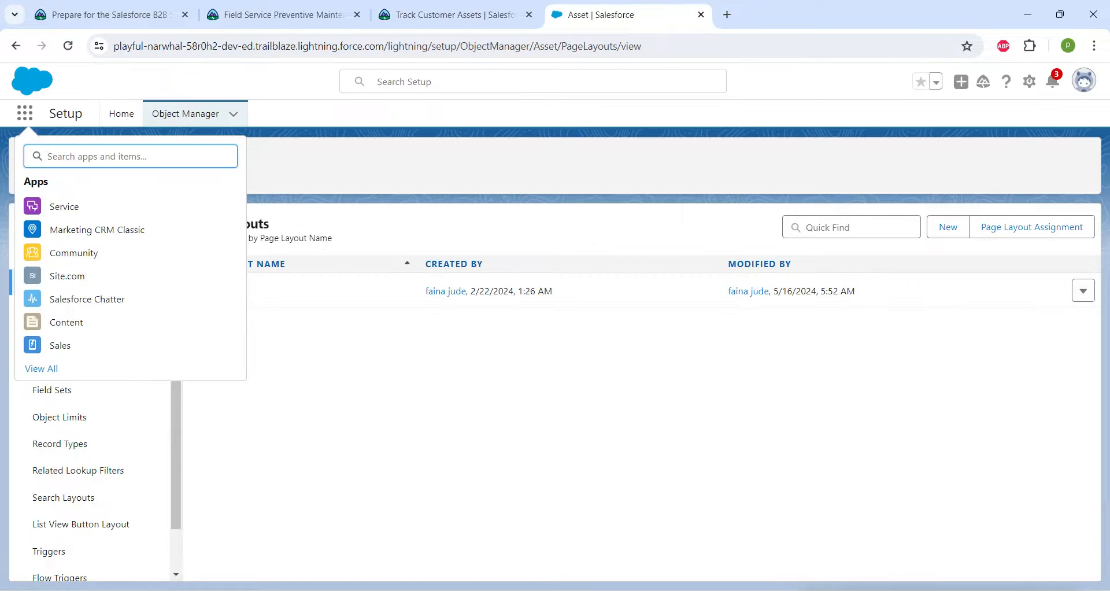
pyautogui.write('acco')
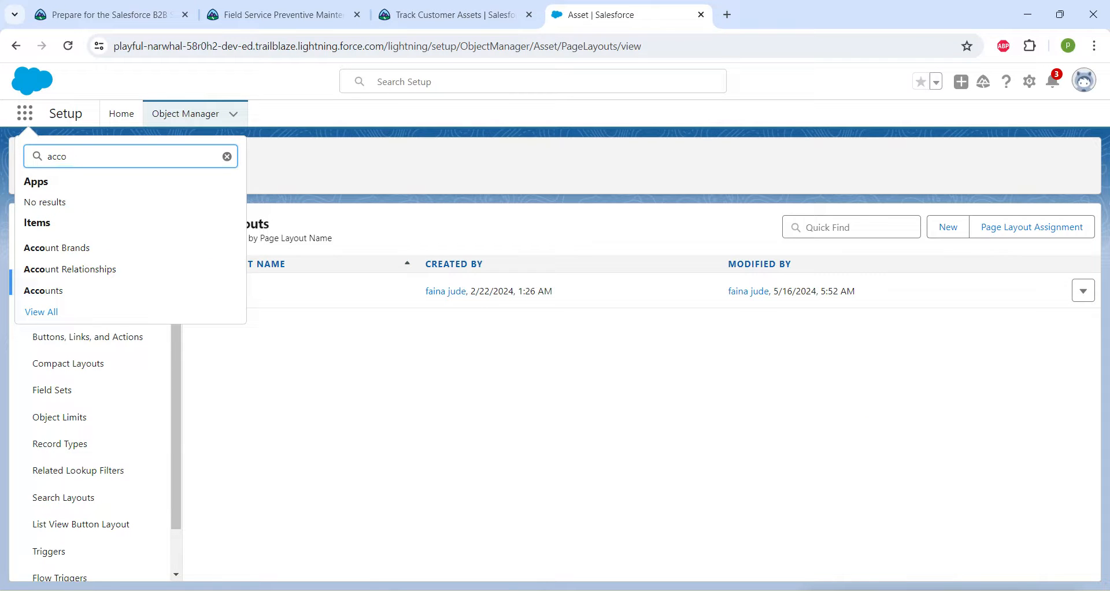
pyautogui.click(44, 292)
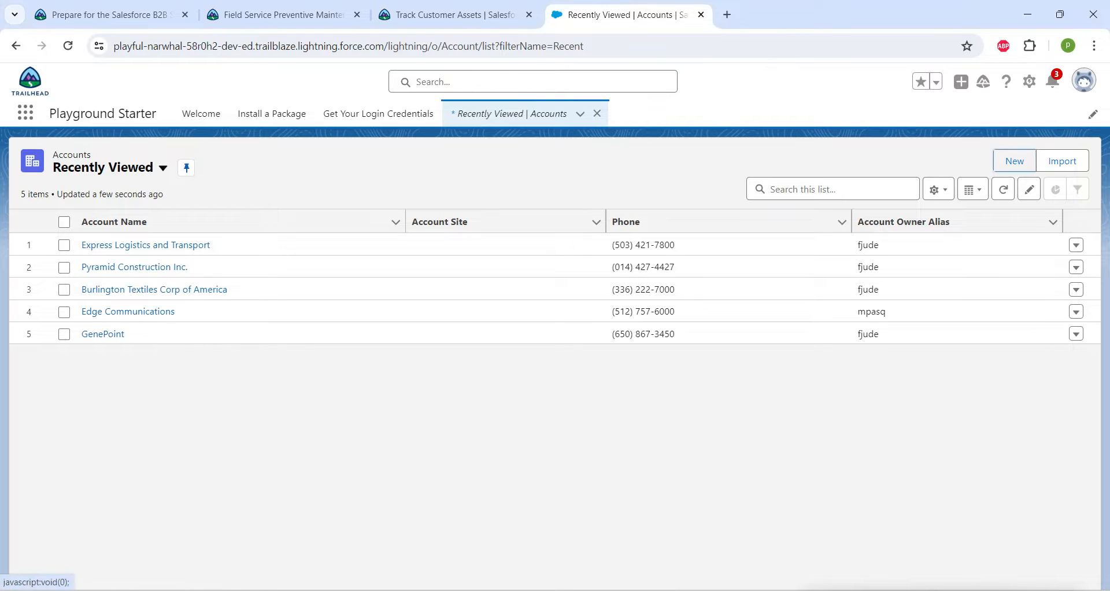
# Create and save a new account with the Account Name DreamHouse Realty.
pyautogui.click(1015, 161)
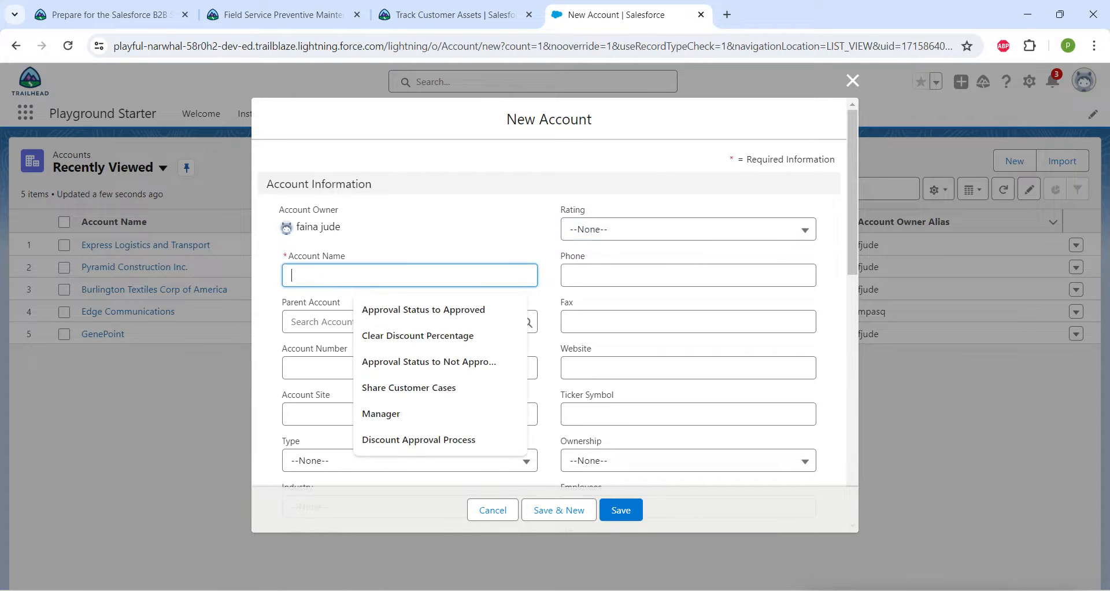
pyautogui.write('DreamHouse Realty')
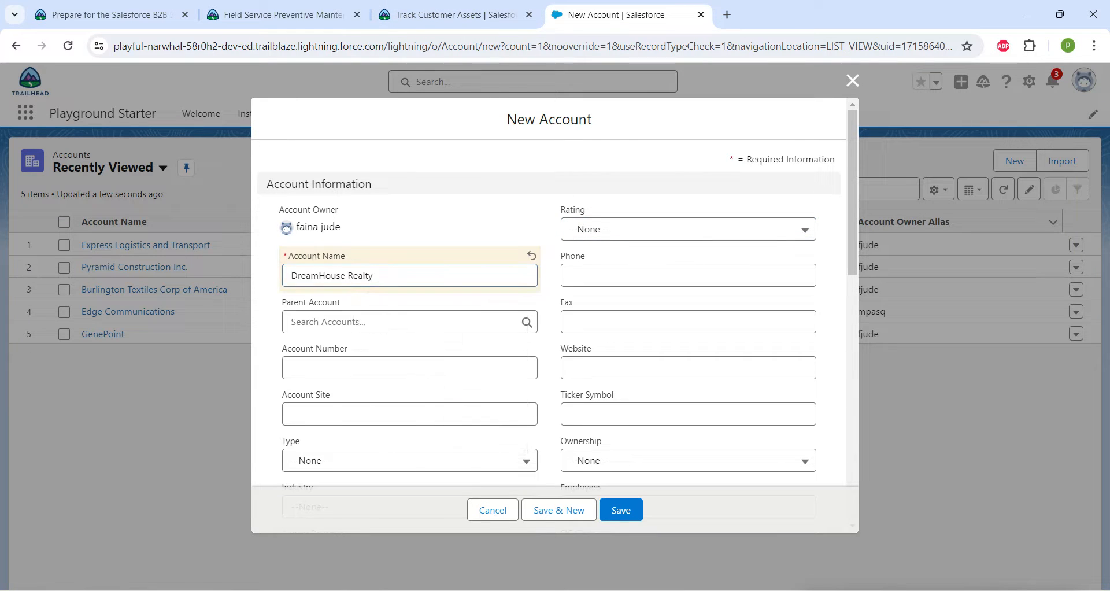
pyautogui.click(445, 15)
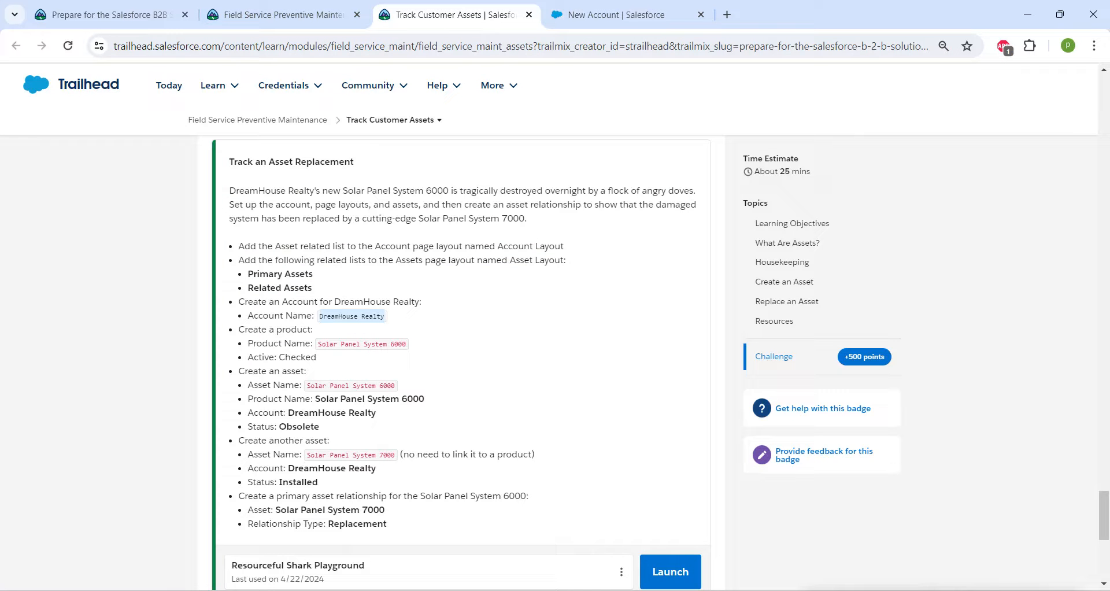
pyautogui.click(616, 15)
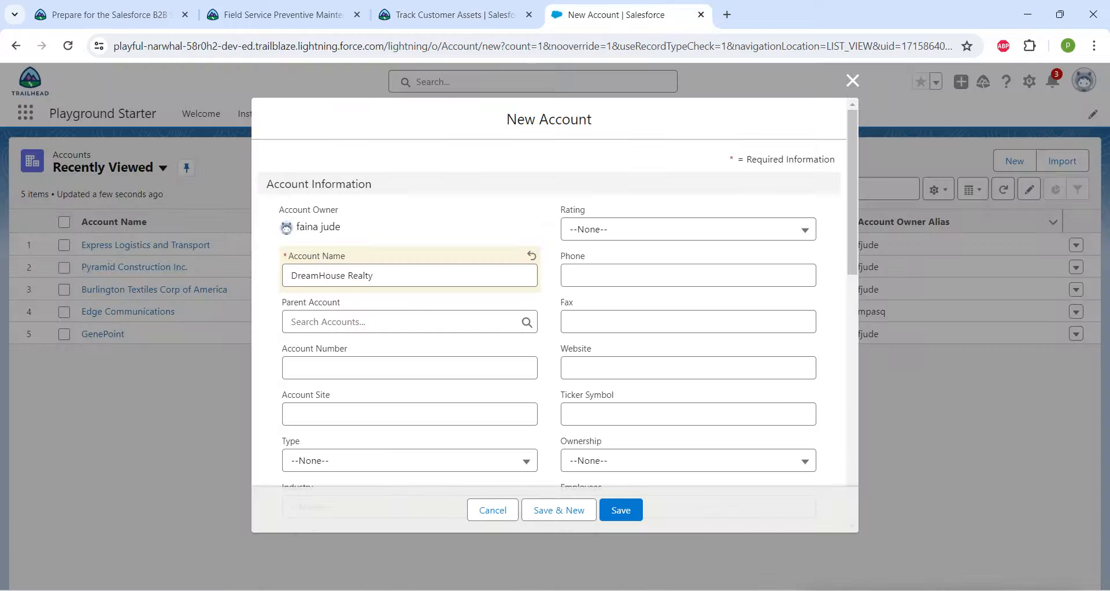
pyautogui.click(621, 510)
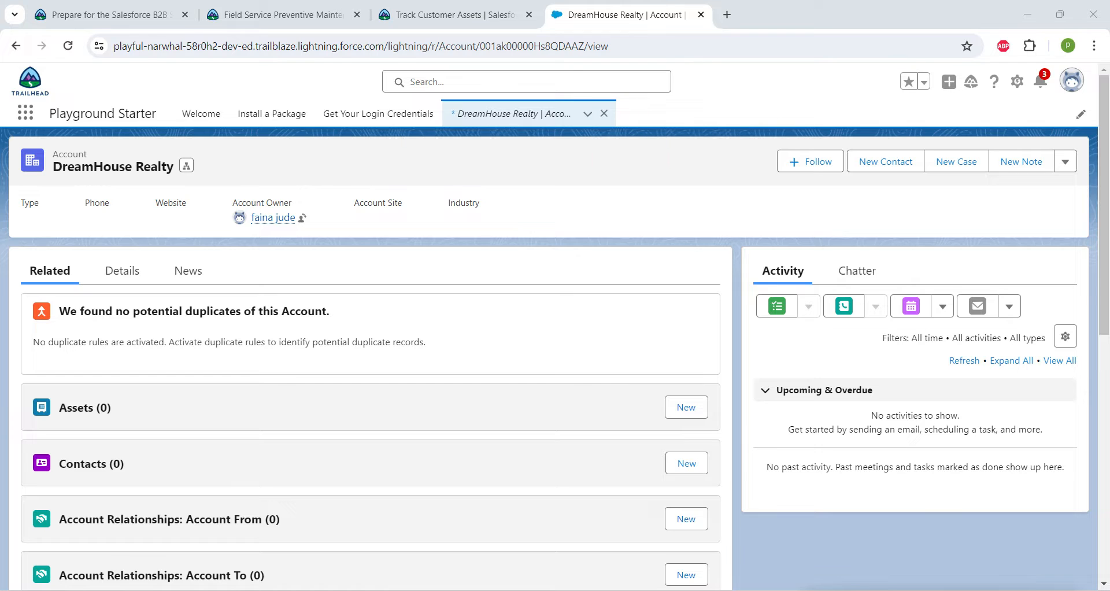
# From the Products list, create and save an active product named Solar Panel System 6000, using the name in the challenge instructions.
pyautogui.click(25, 113)
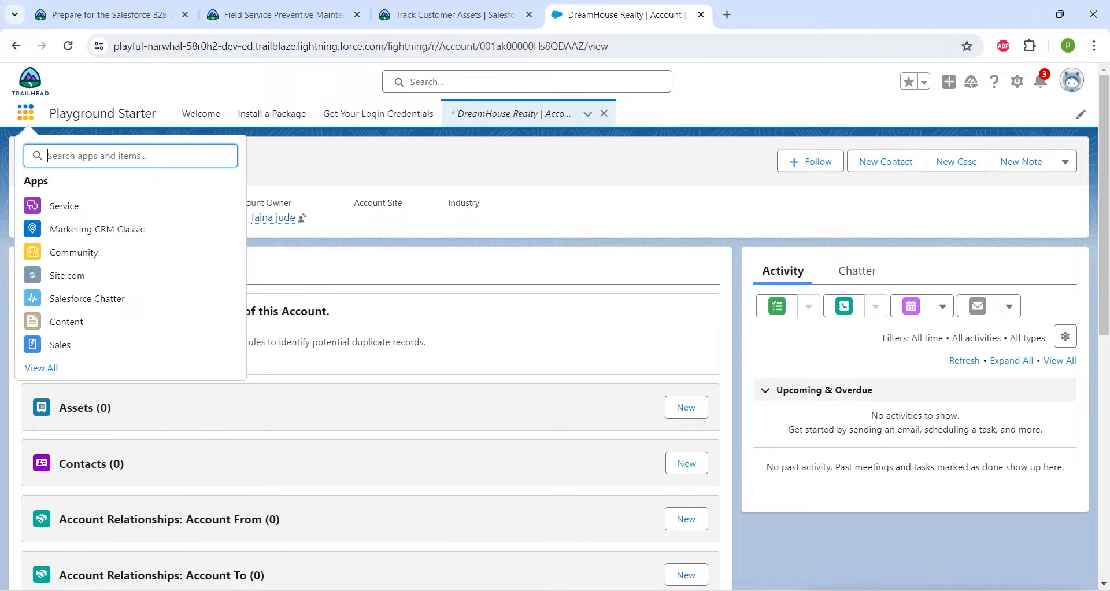
pyautogui.write('produ')
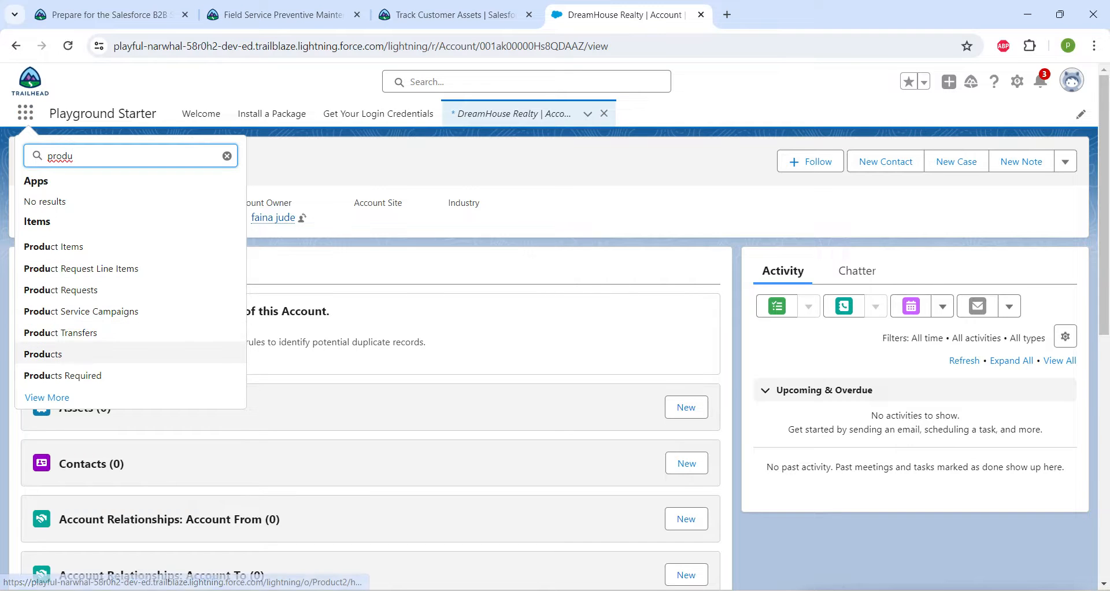
pyautogui.click(43, 354)
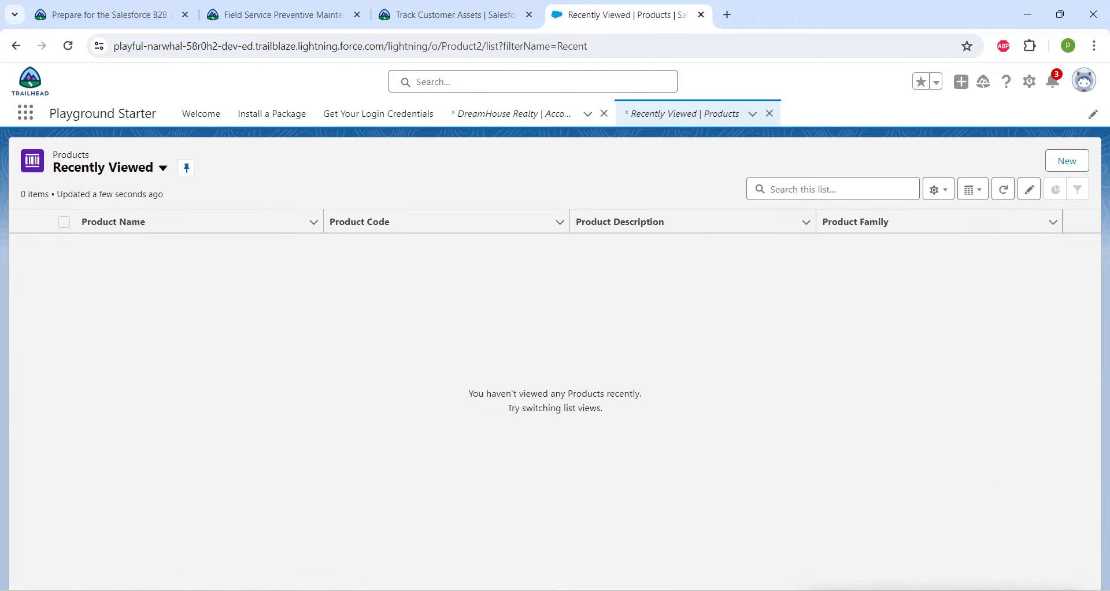
pyautogui.click(1066, 161)
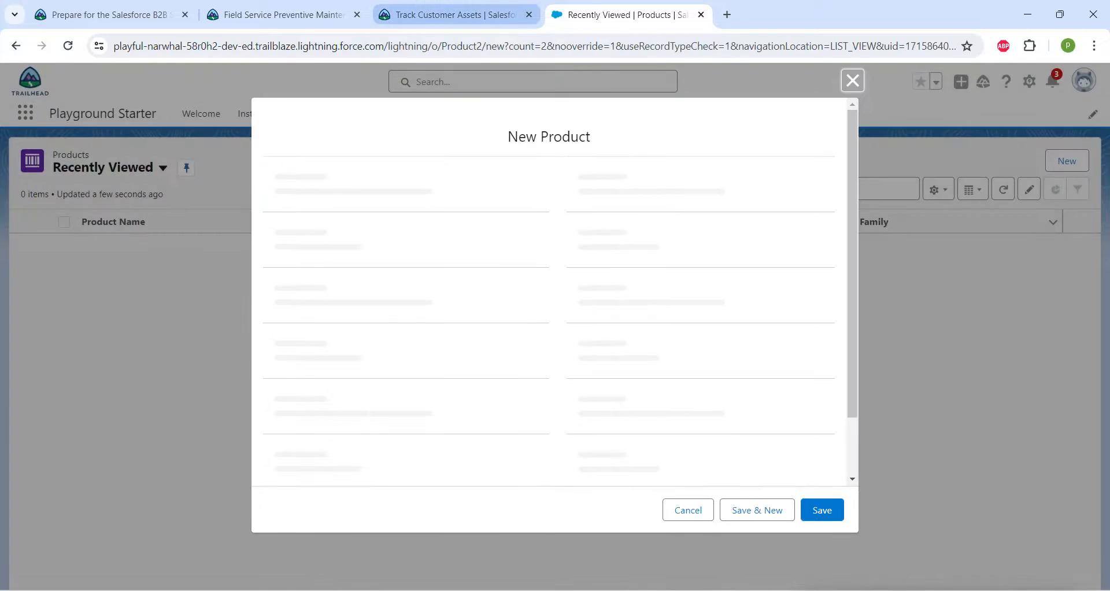
pyautogui.click(456, 15)
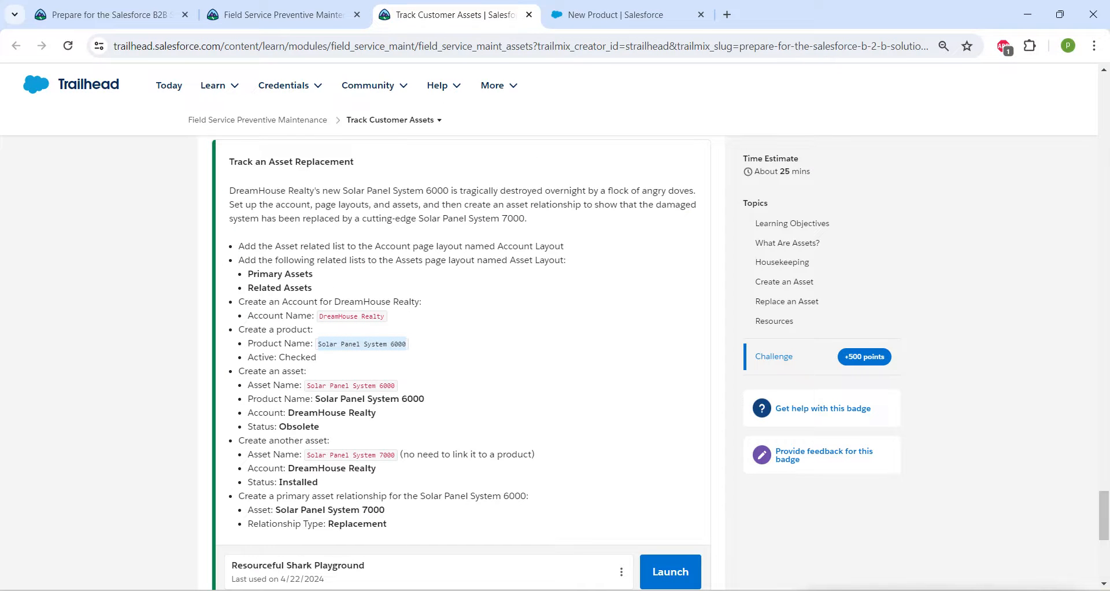
pyautogui.click(615, 15)
pyautogui.write('Solar Panel System 6000')
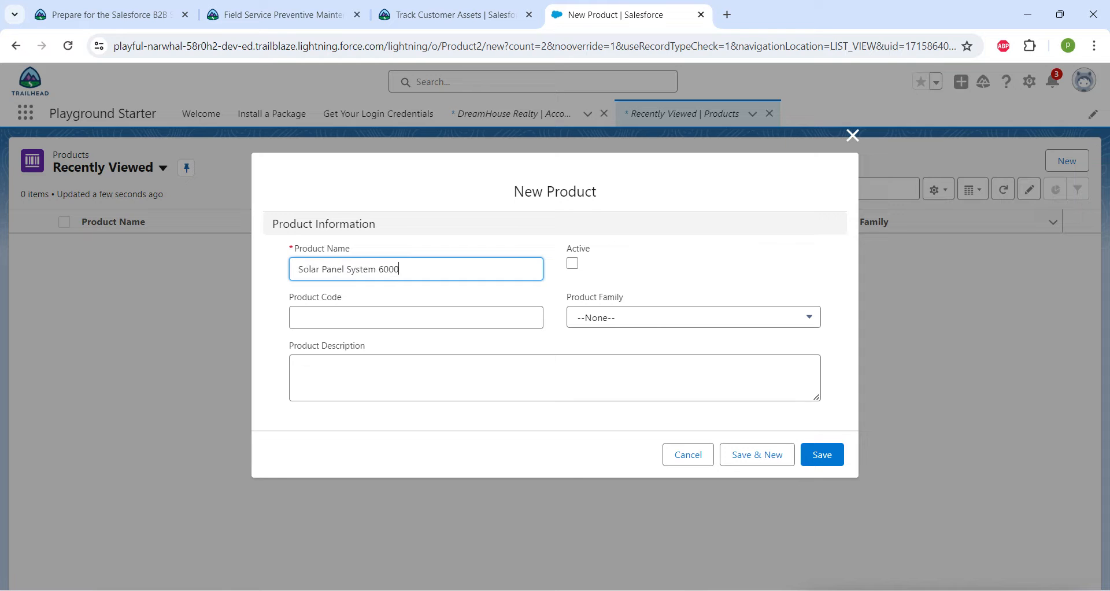
pyautogui.click(573, 264)
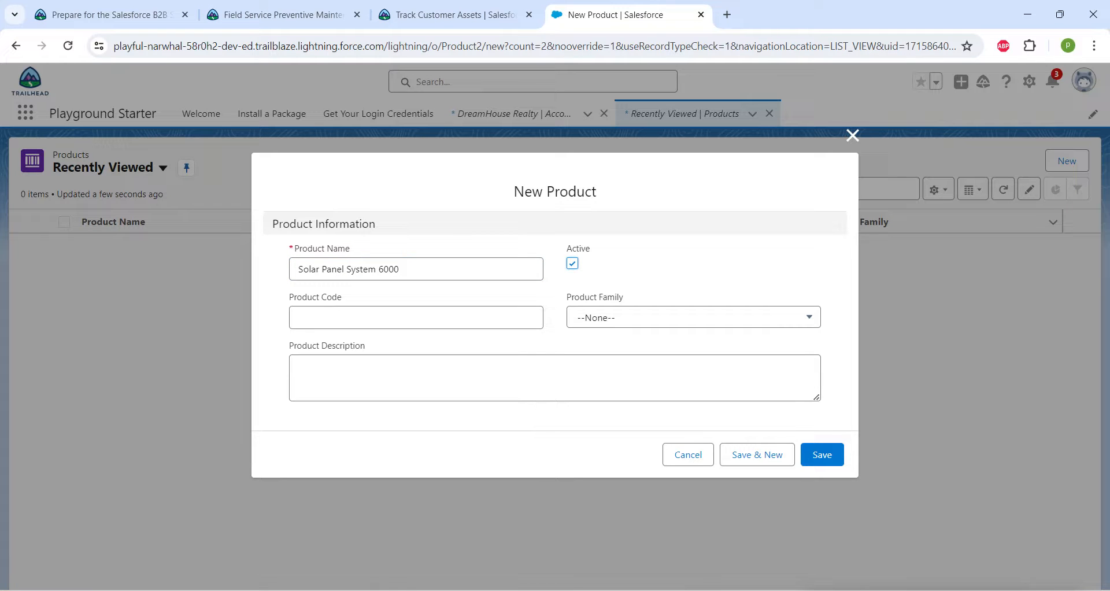
pyautogui.click(822, 454)
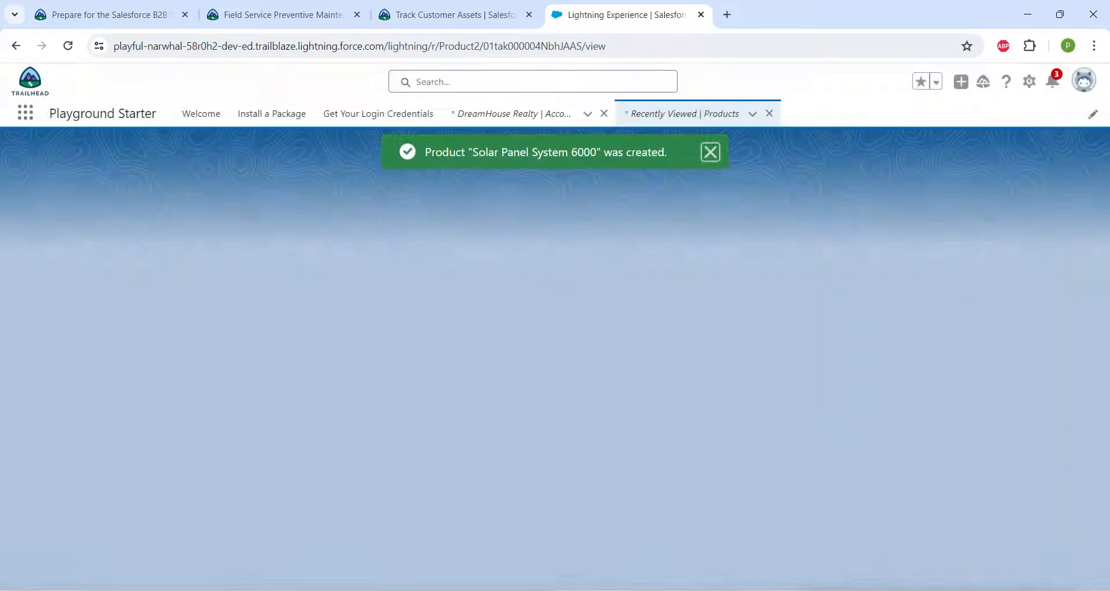
# Copy the first asset's name from the challenge instructions, and start a new asset named Solar Panel System 6000 from the Assets list.
pyautogui.click(456, 15)
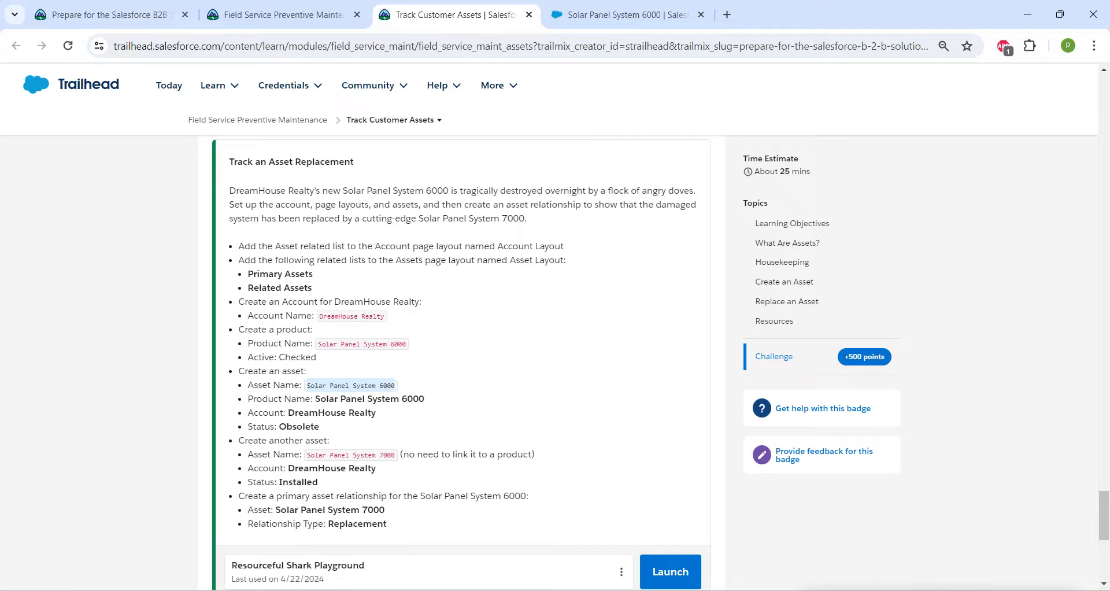
pyautogui.click(625, 14)
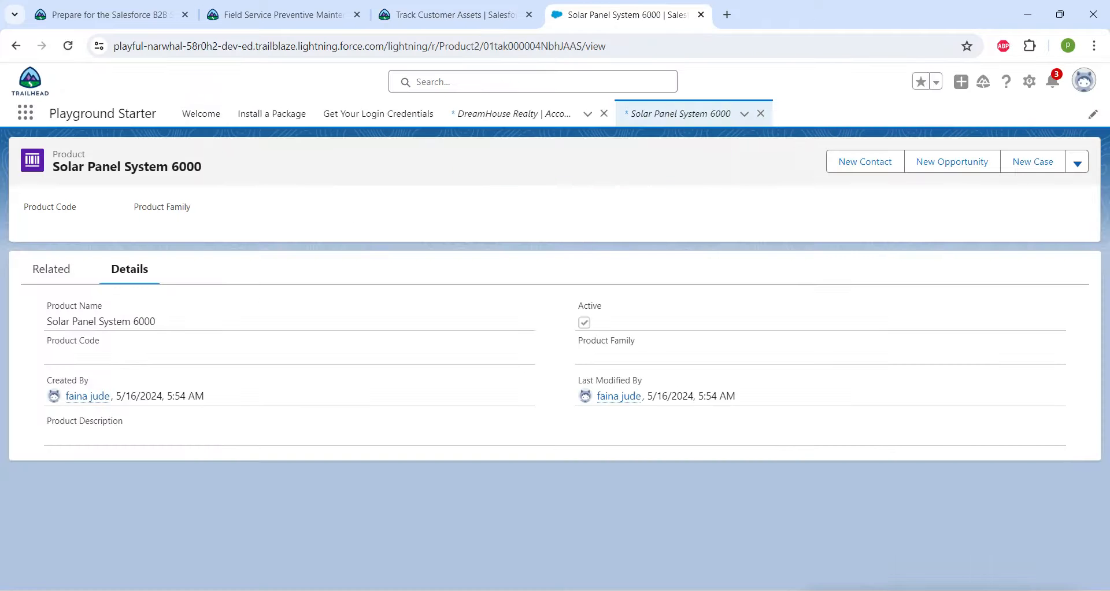
pyautogui.click(25, 112)
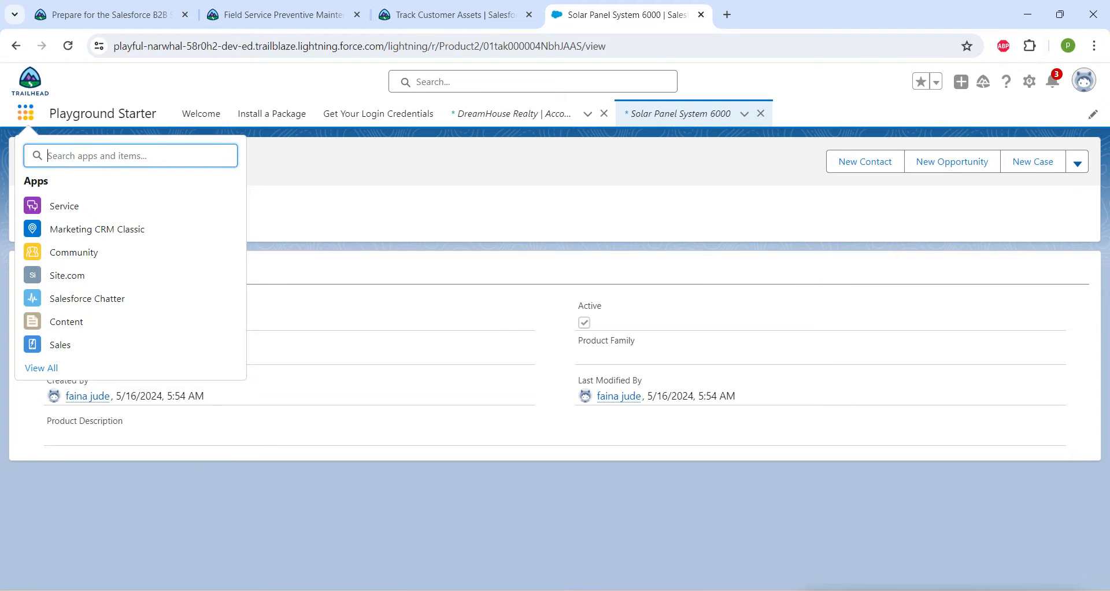
pyautogui.write('asse')
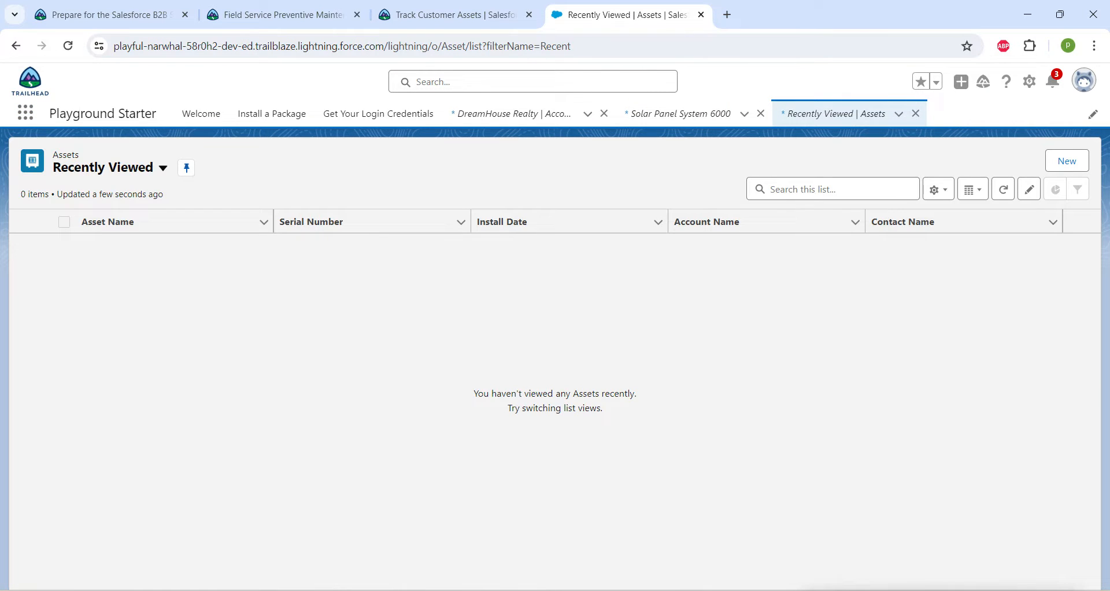
pyautogui.click(1066, 160)
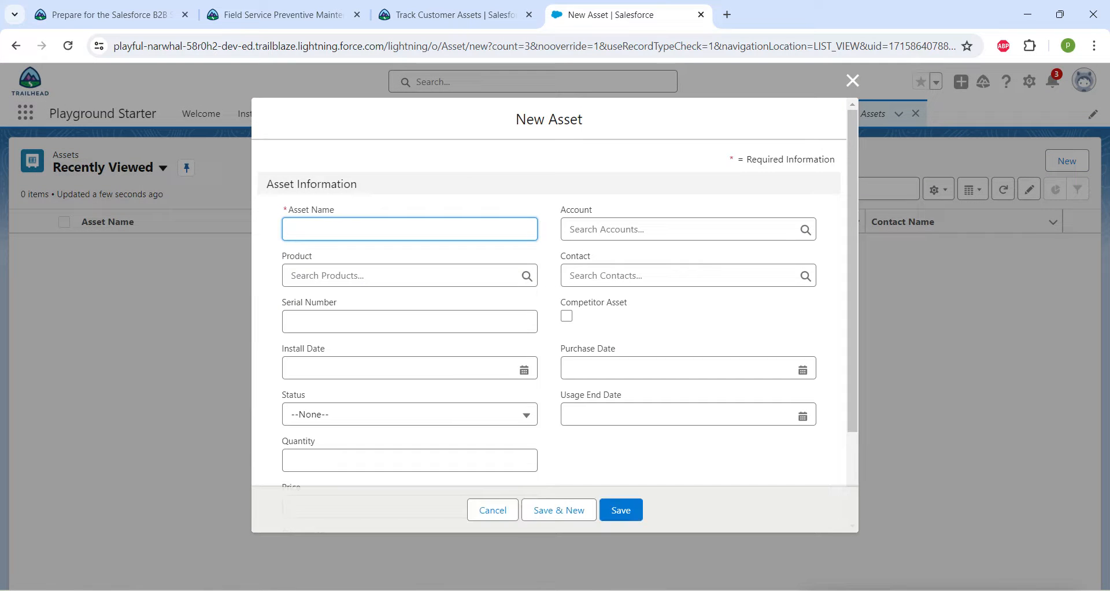
pyautogui.write('Solar Panel System 6000')
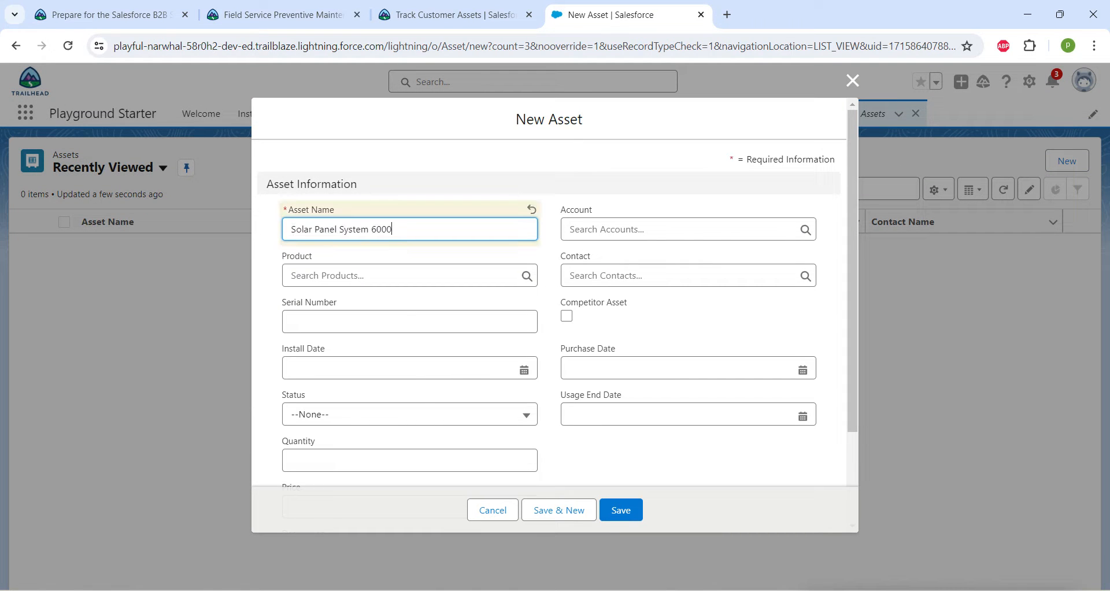
# Link the new asset to the product Solar Panel System 6000 and the account DreamHouse Realty, following the challenge instructions.
pyautogui.hotkey('alt', 'Tab')
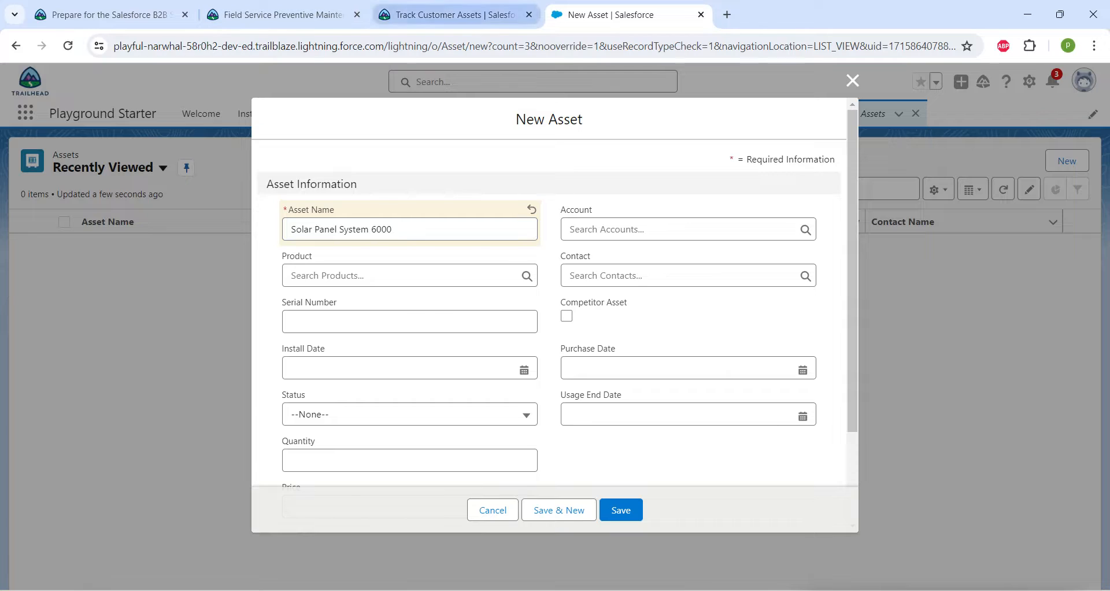
pyautogui.click(451, 15)
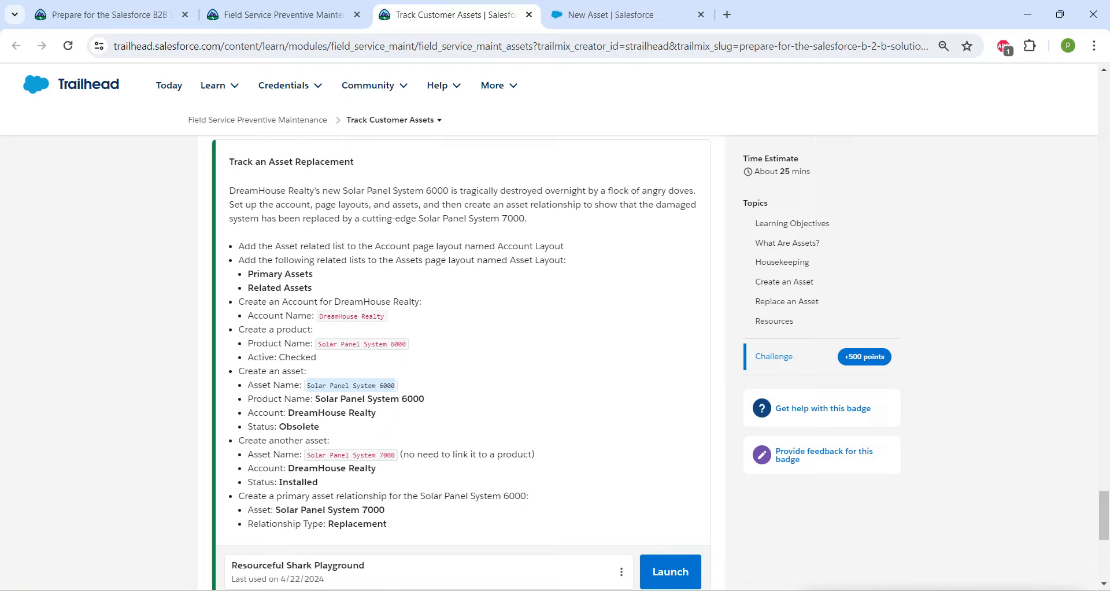
pyautogui.moveTo(316, 399); pyautogui.dragTo(425, 398)
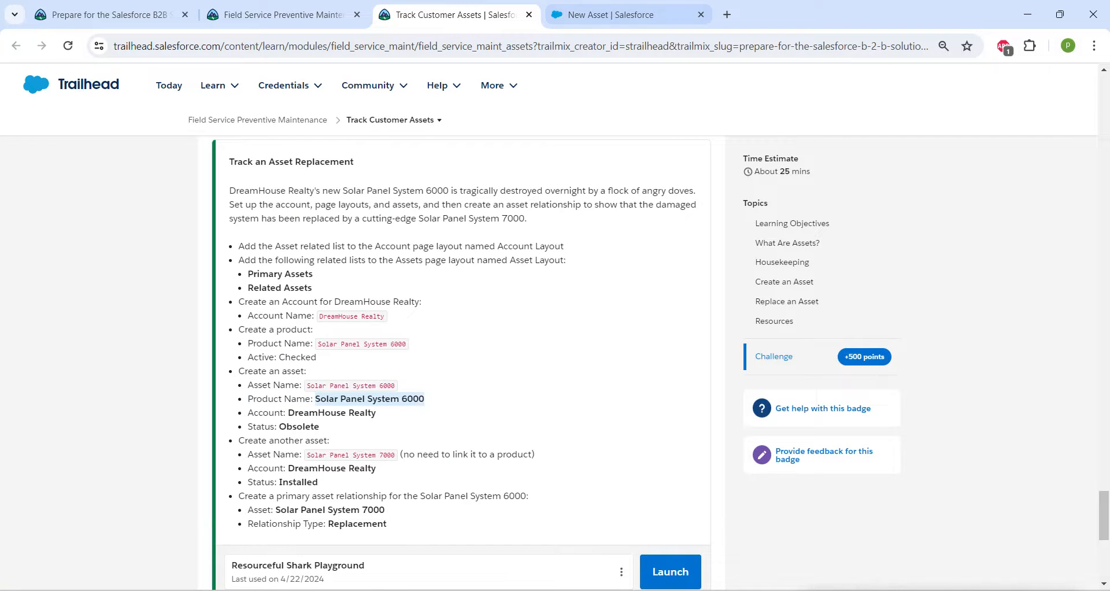
pyautogui.click(611, 15)
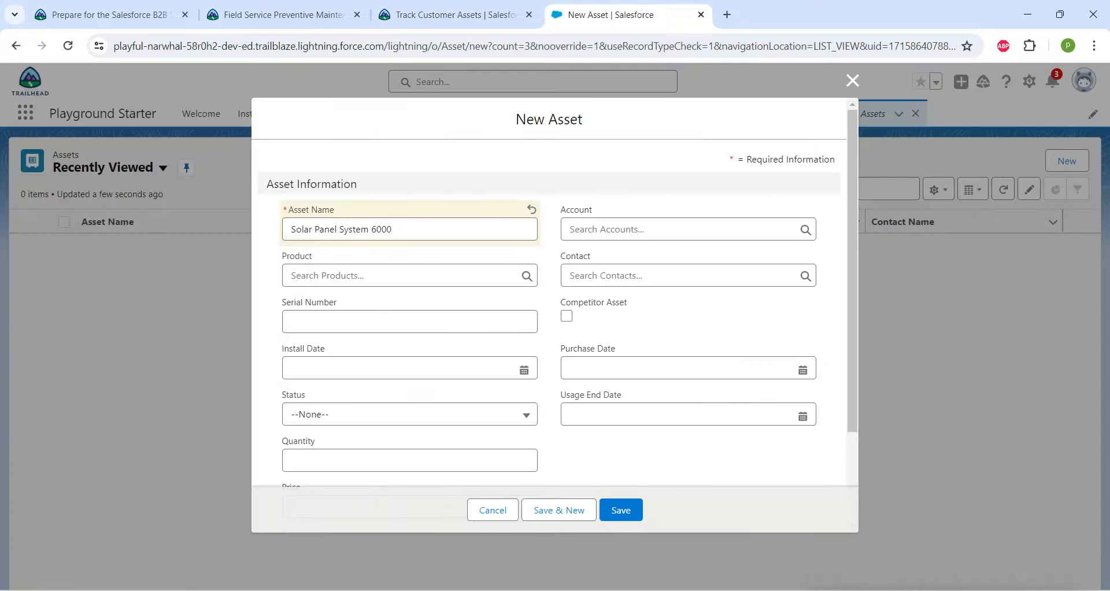
pyautogui.click(506, 275)
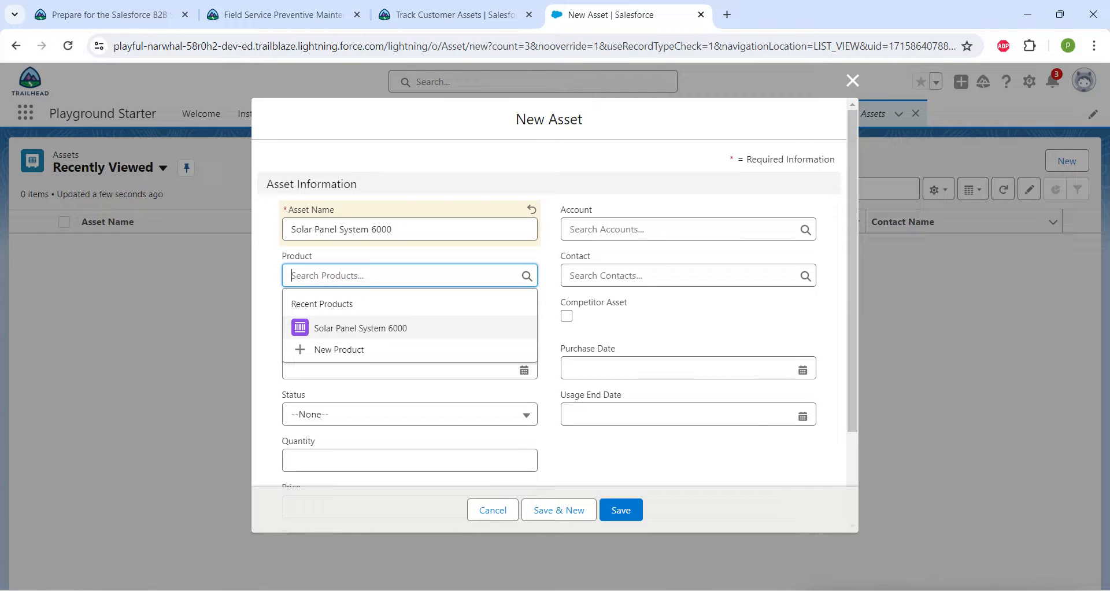
pyautogui.click(361, 328)
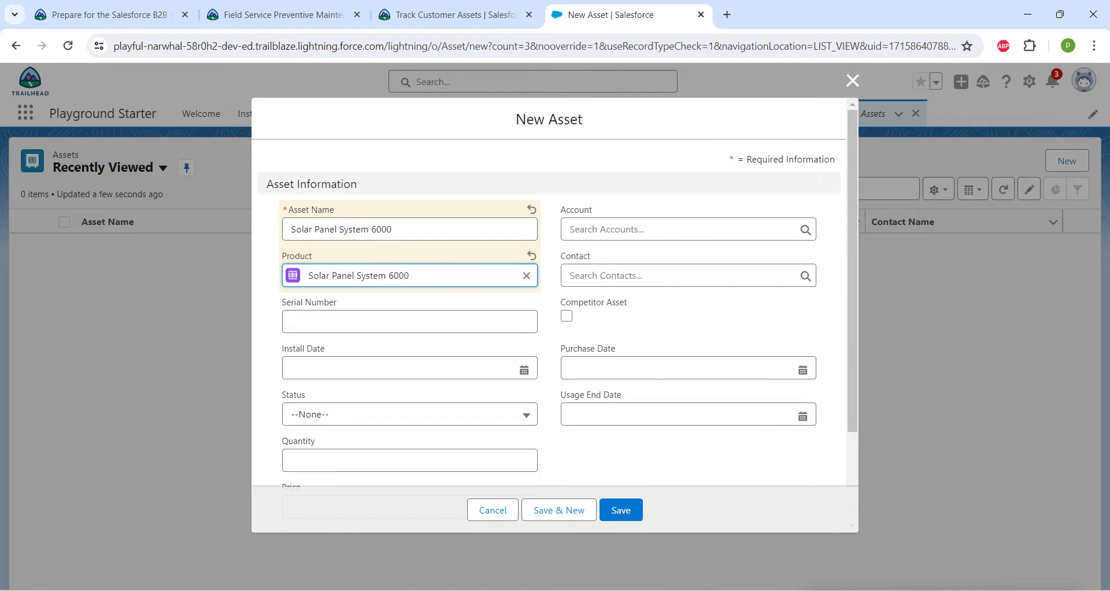
pyautogui.click(680, 230)
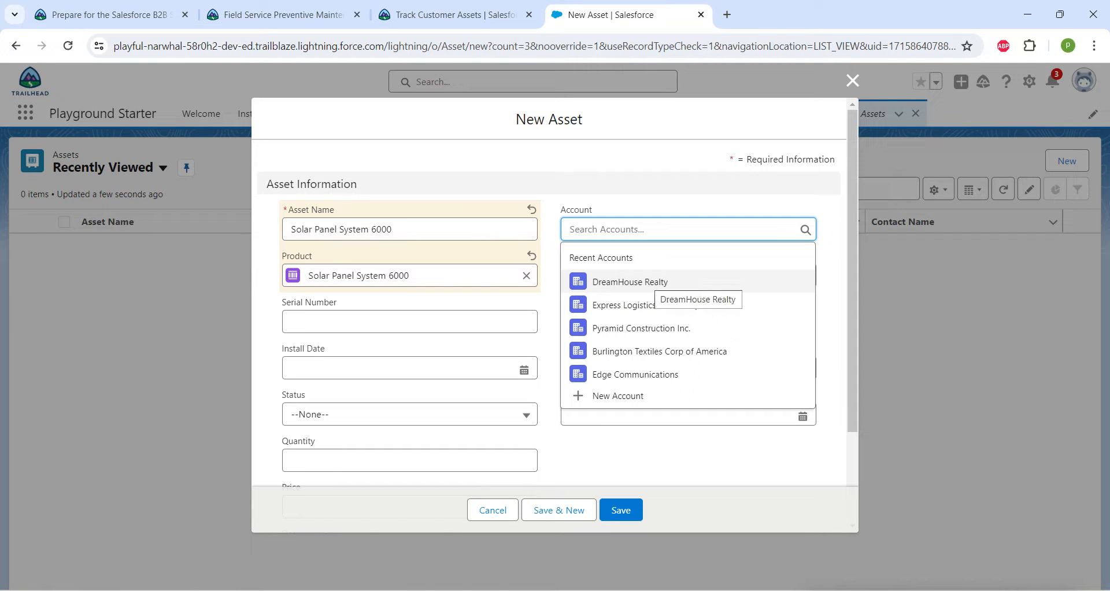
pyautogui.click(647, 284)
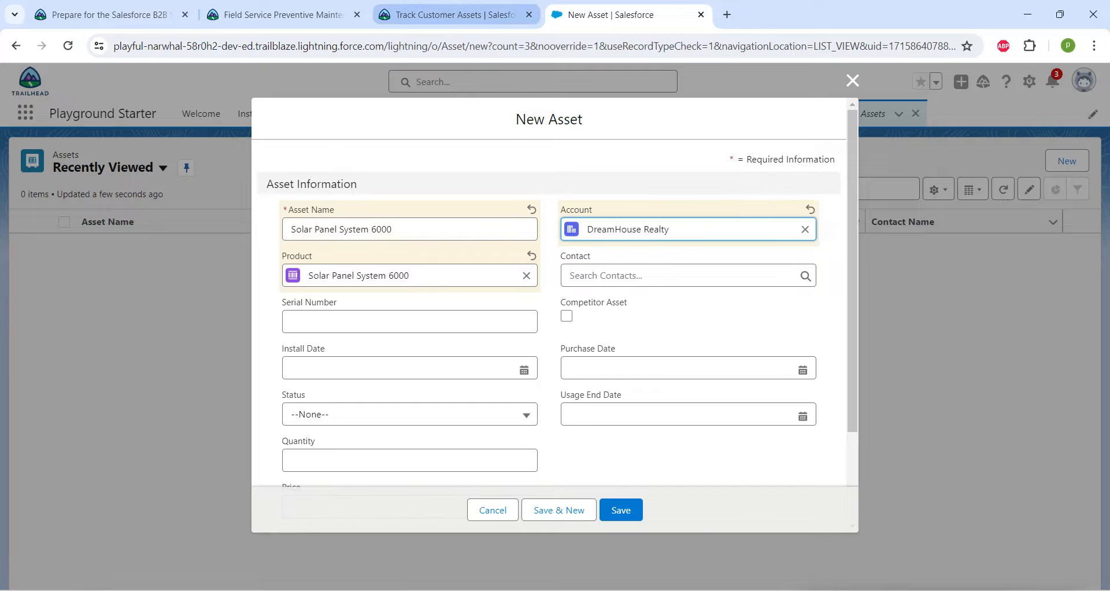
# Check the status required by the challenge instructions, and set the new asset's Status to Obsolete.
pyautogui.click(448, 14)
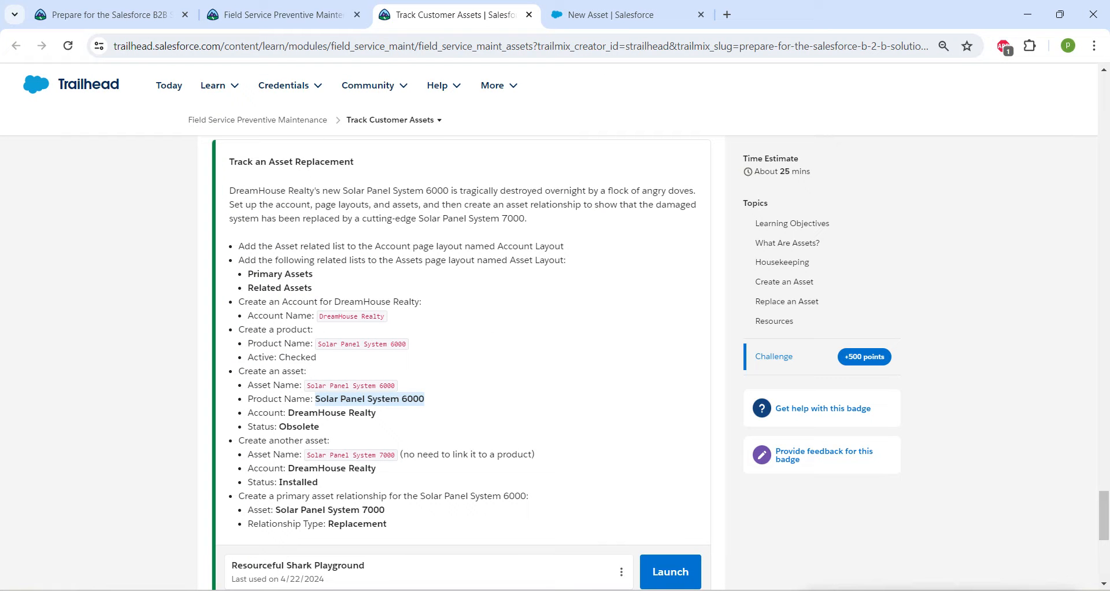
pyautogui.click(636, 15)
pyautogui.click(409, 414)
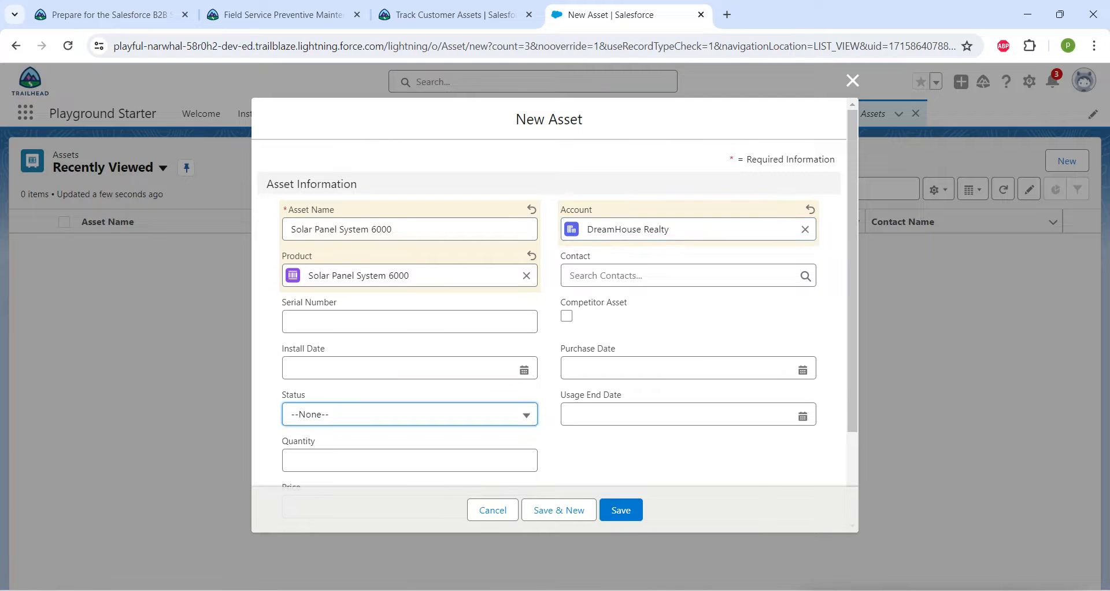
pyautogui.click(328, 546)
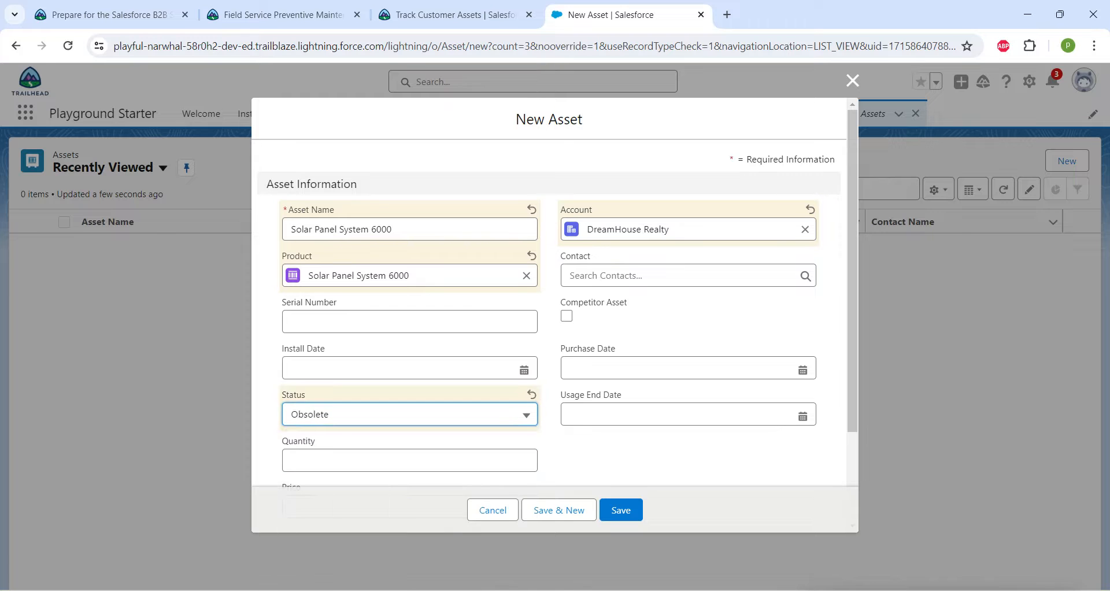
# Save the Solar Panel System 6000 asset, and review the challenge requirements for the second asset.
pyautogui.click(621, 510)
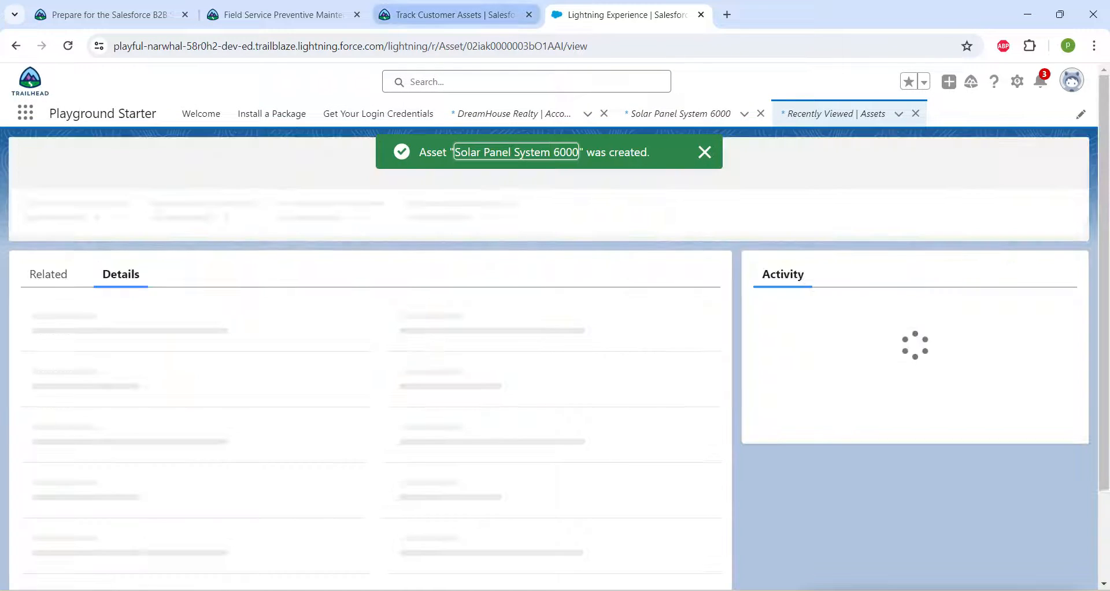
pyautogui.click(456, 15)
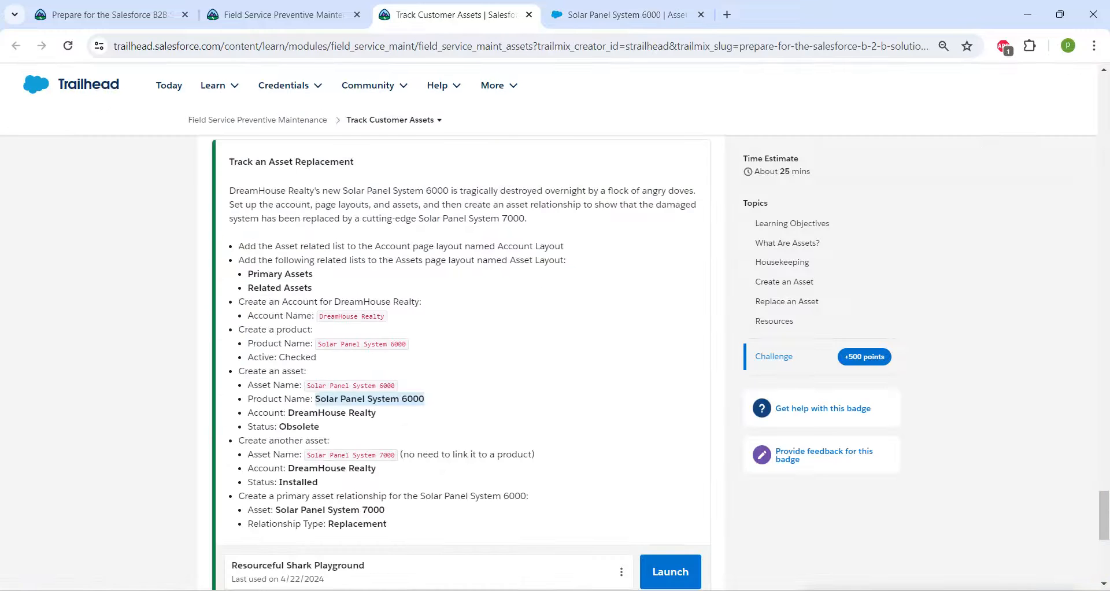
pyautogui.scroll(-3, 462, 347)
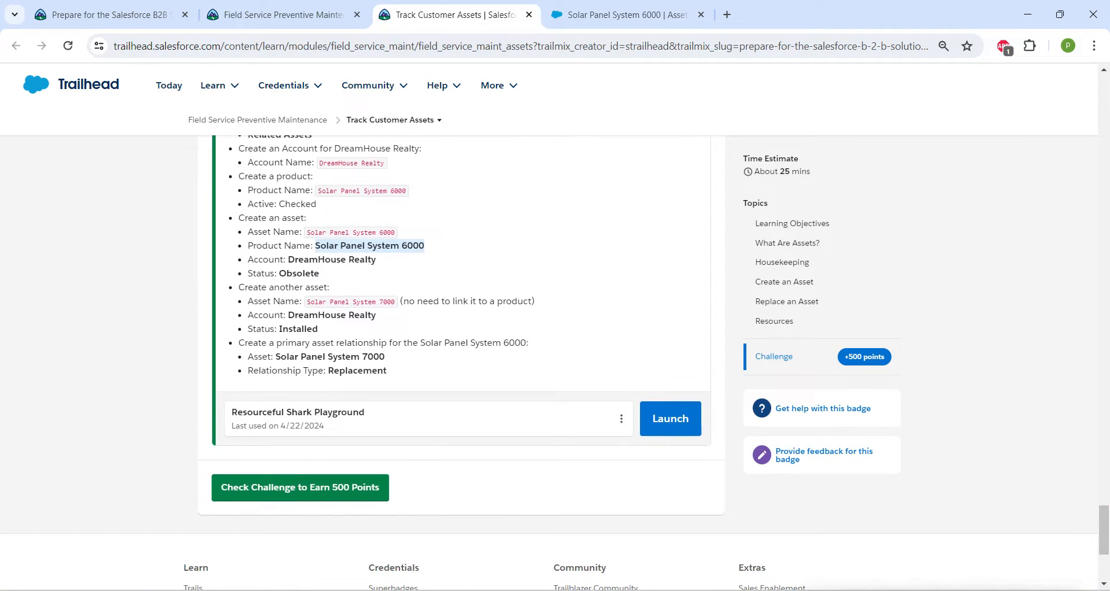
pyautogui.click(624, 14)
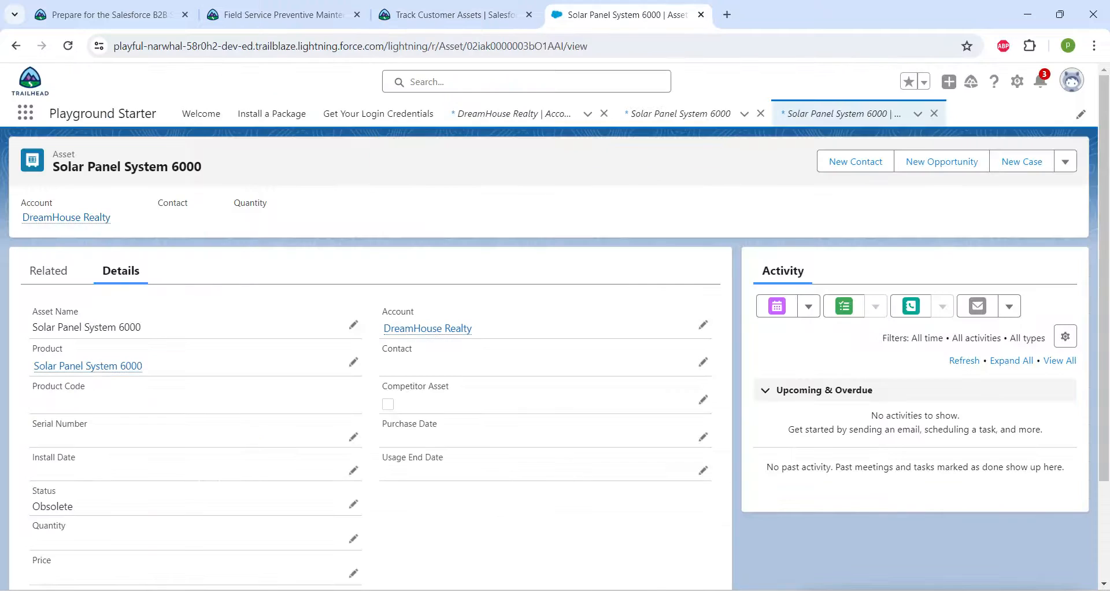
# Find and open the Assets list, and start another new asset.
pyautogui.click(25, 111)
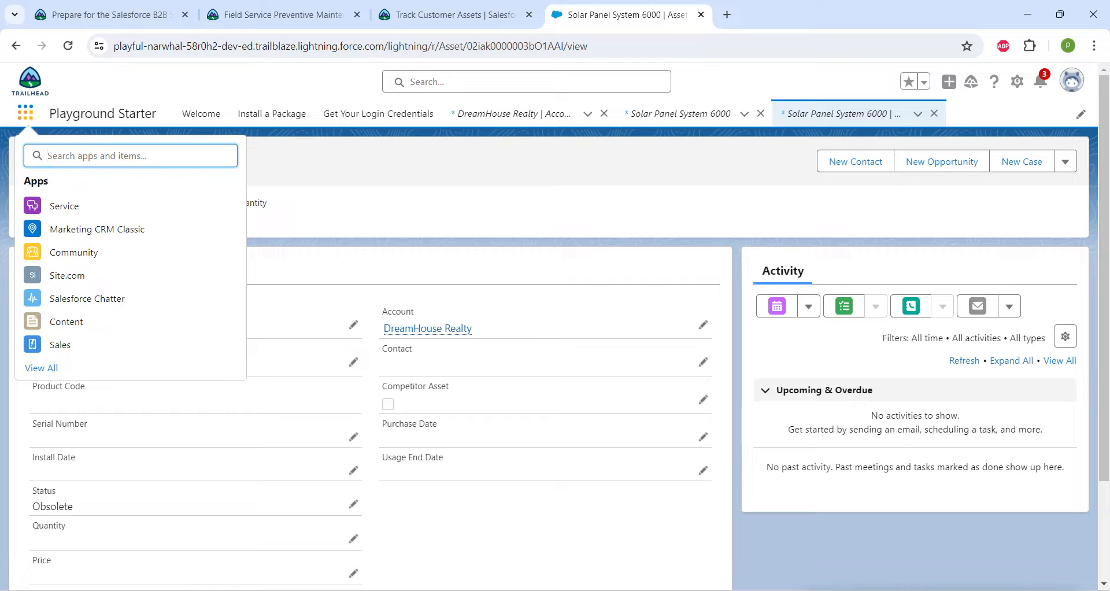
pyautogui.write('asses')
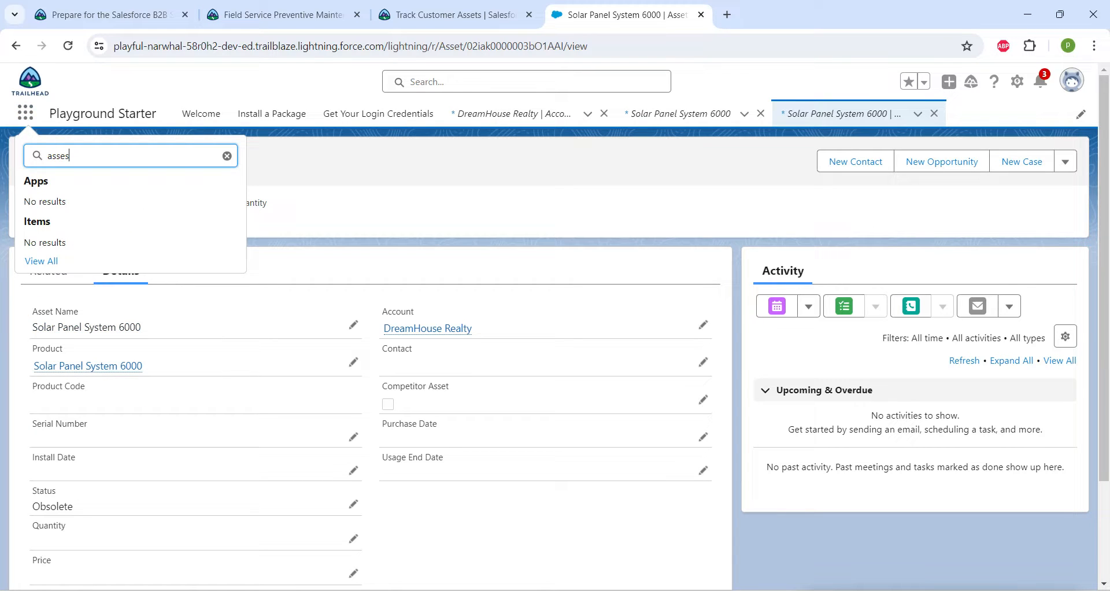
pyautogui.press('BackSpace')
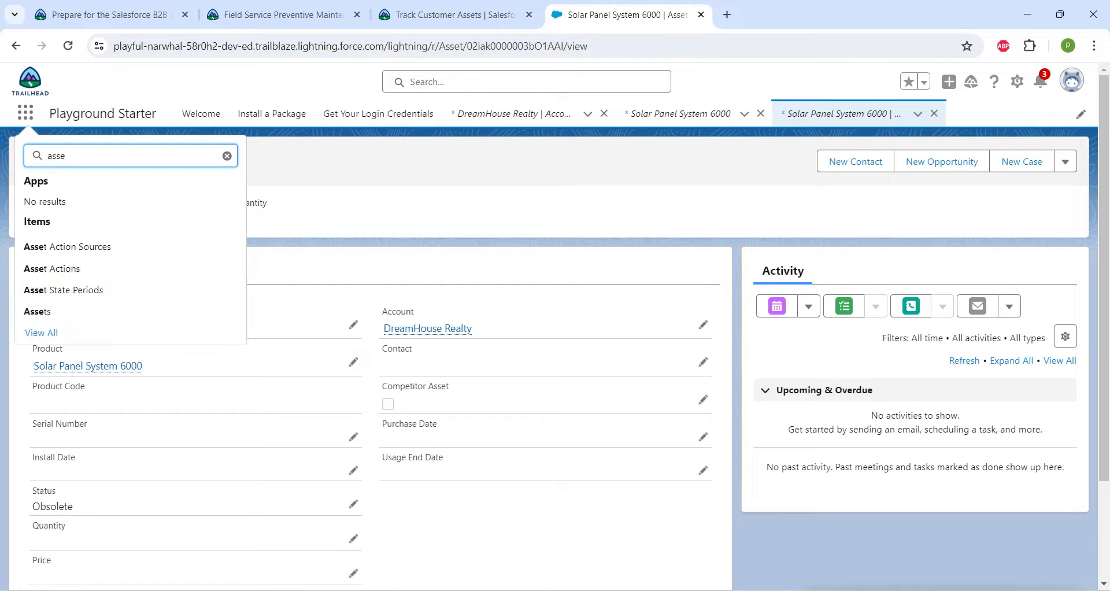
pyautogui.write('t')
pyautogui.click(37, 311)
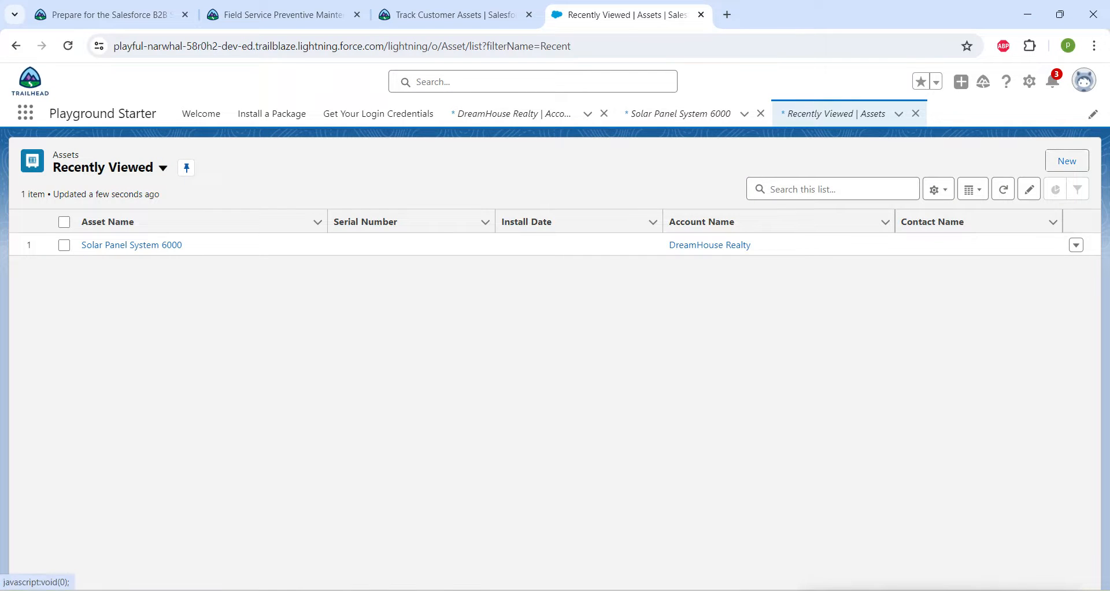
pyautogui.click(1067, 161)
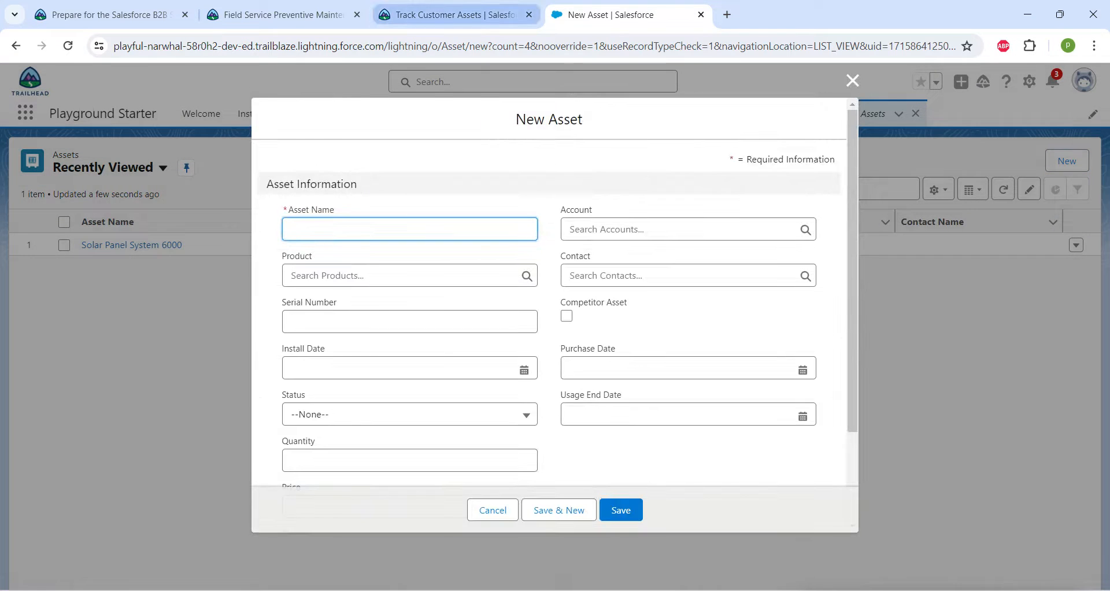
# Copy the second asset's name from the challenge instructions, and name the new asset Solar Panel System 7000.
pyautogui.click(454, 14)
pyautogui.moveTo(306, 302); pyautogui.dragTo(397, 302)
pyautogui.hotkey('ctrl', 'c')
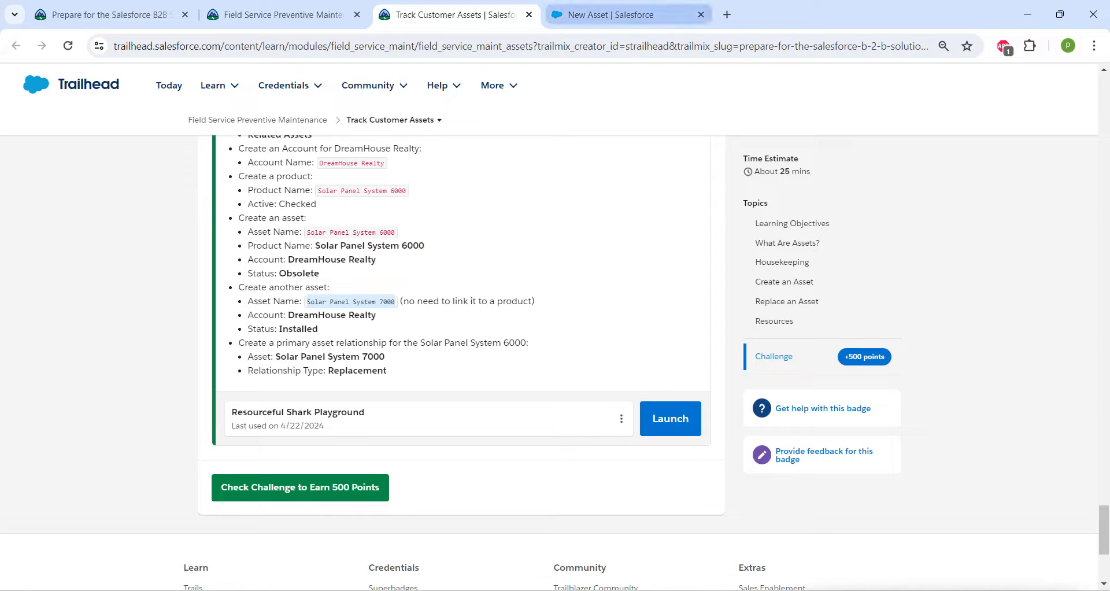
pyautogui.click(604, 15)
pyautogui.hotkey('ctrl', 'v')
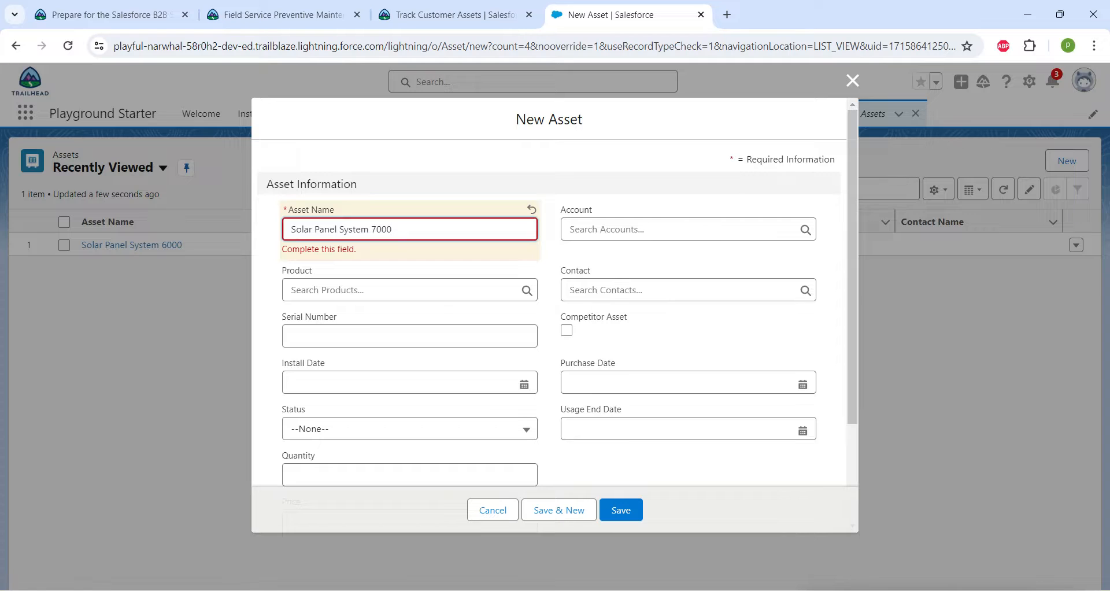
# Link the new asset to the account DreamHouse Realty, set its Status to Installed as the challenge requires, and save it.
pyautogui.click(688, 229)
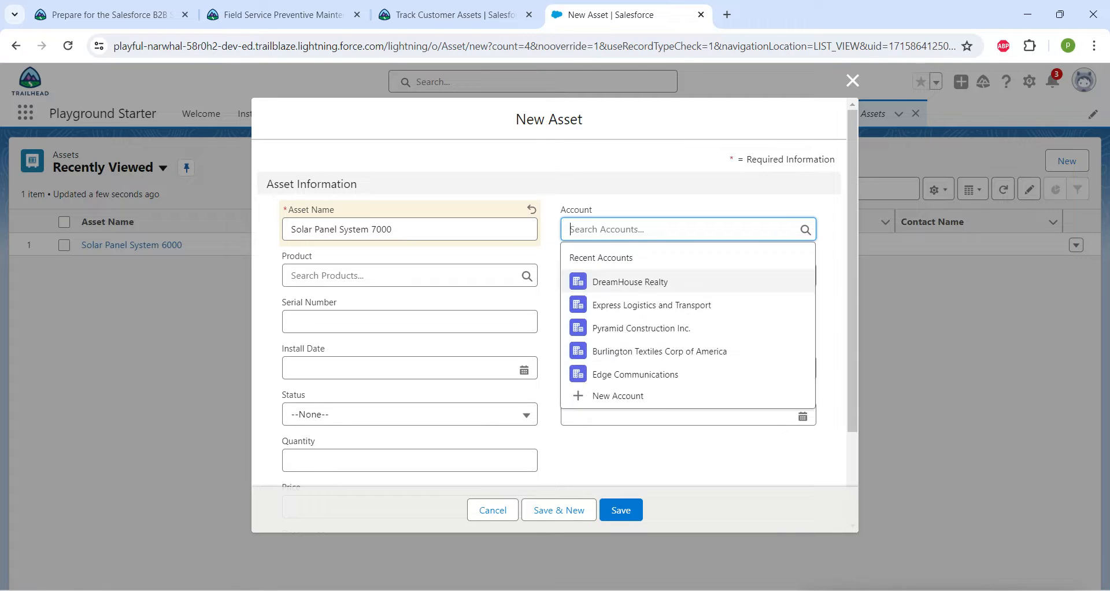
pyautogui.click(630, 282)
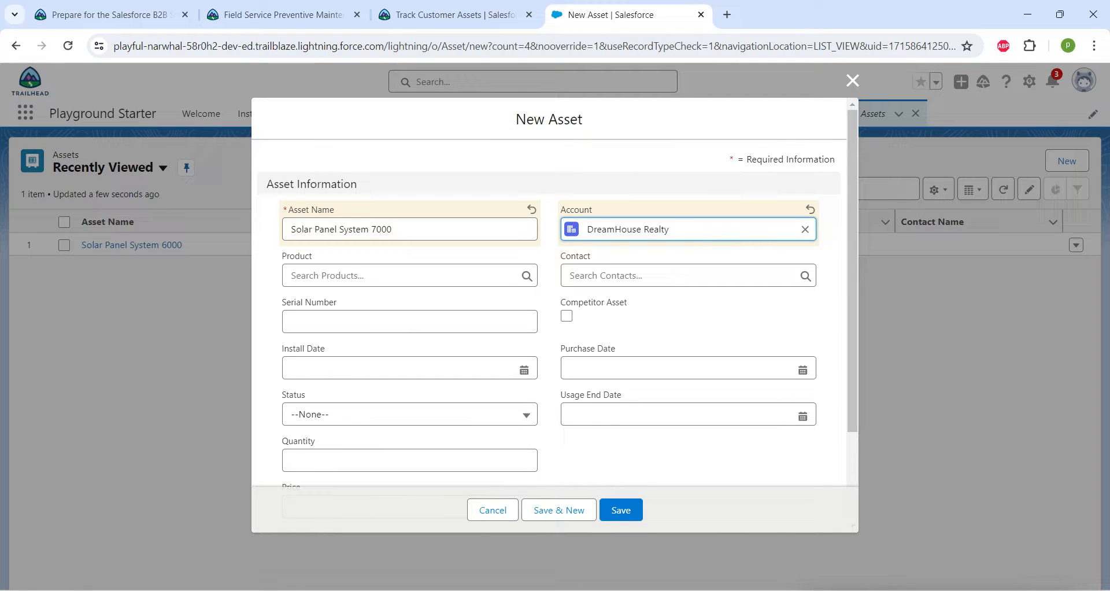
pyautogui.click(455, 15)
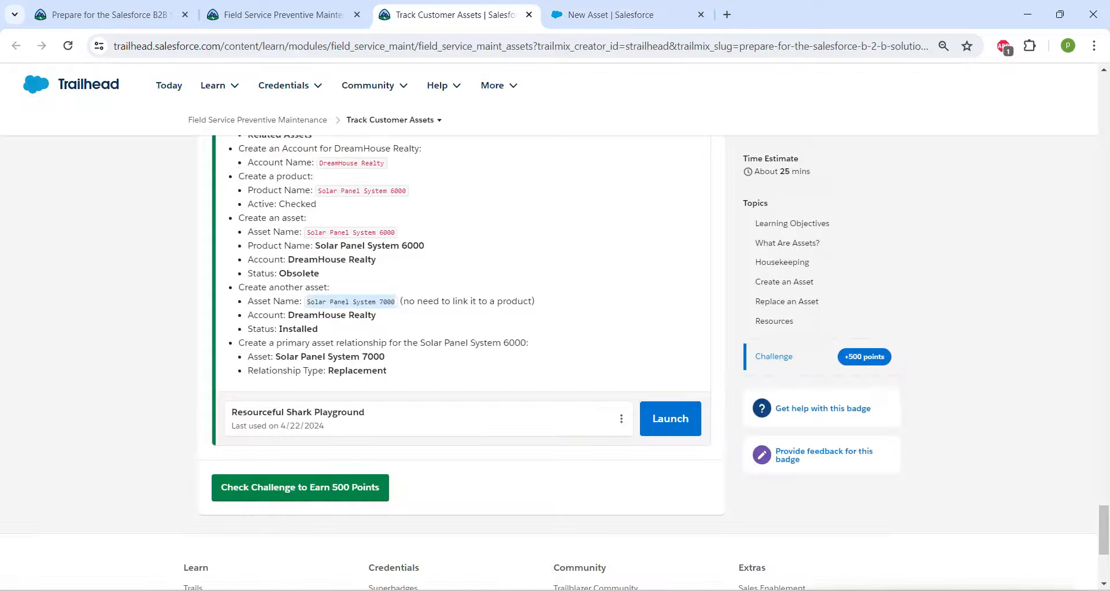
pyautogui.click(610, 15)
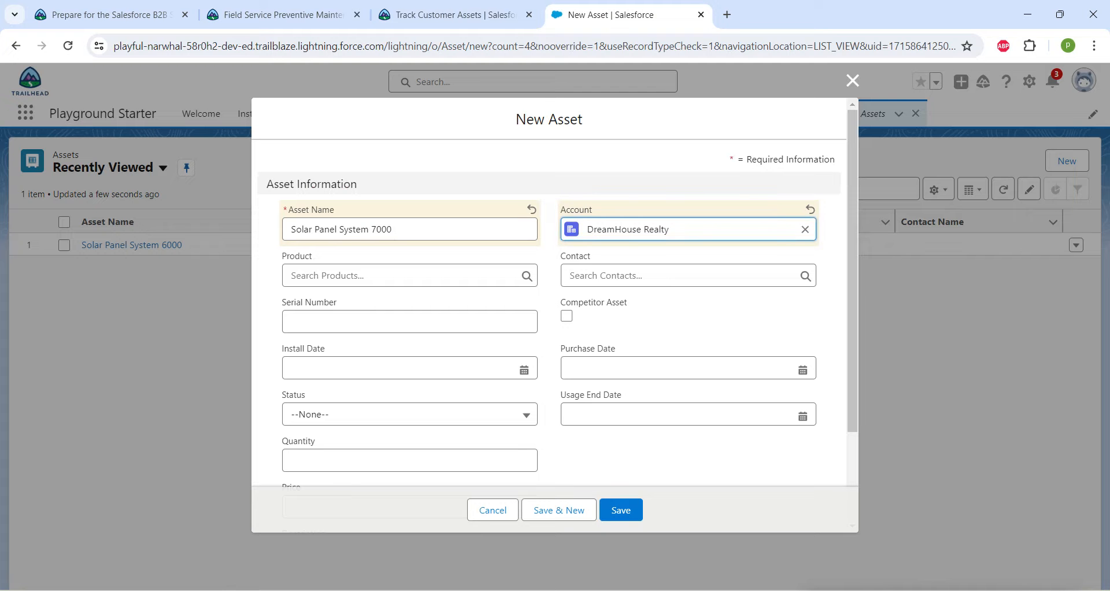
pyautogui.click(409, 415)
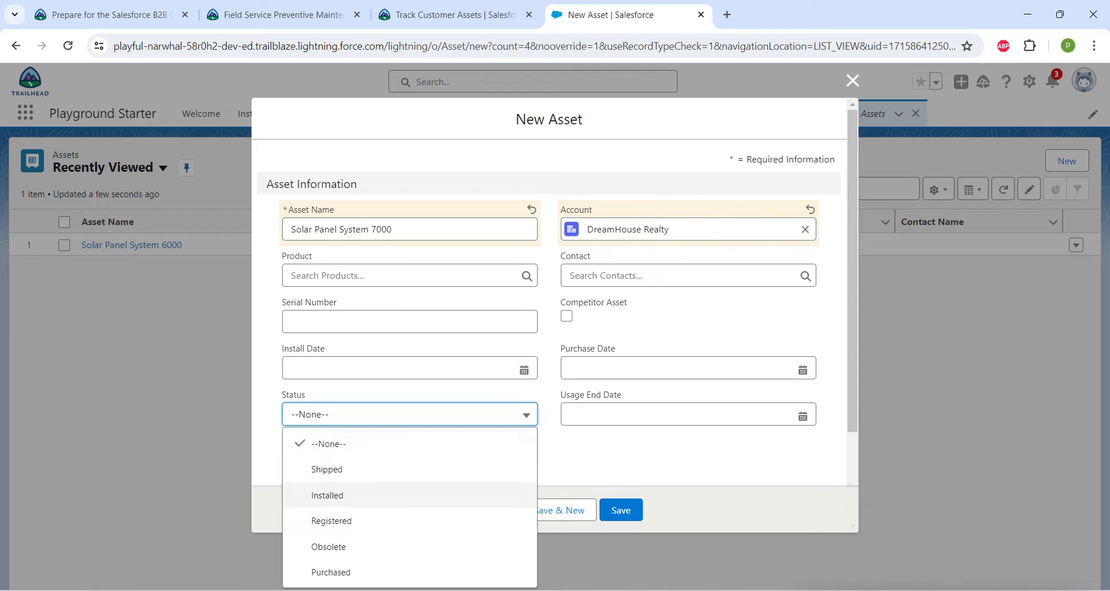
pyautogui.click(329, 495)
pyautogui.click(620, 509)
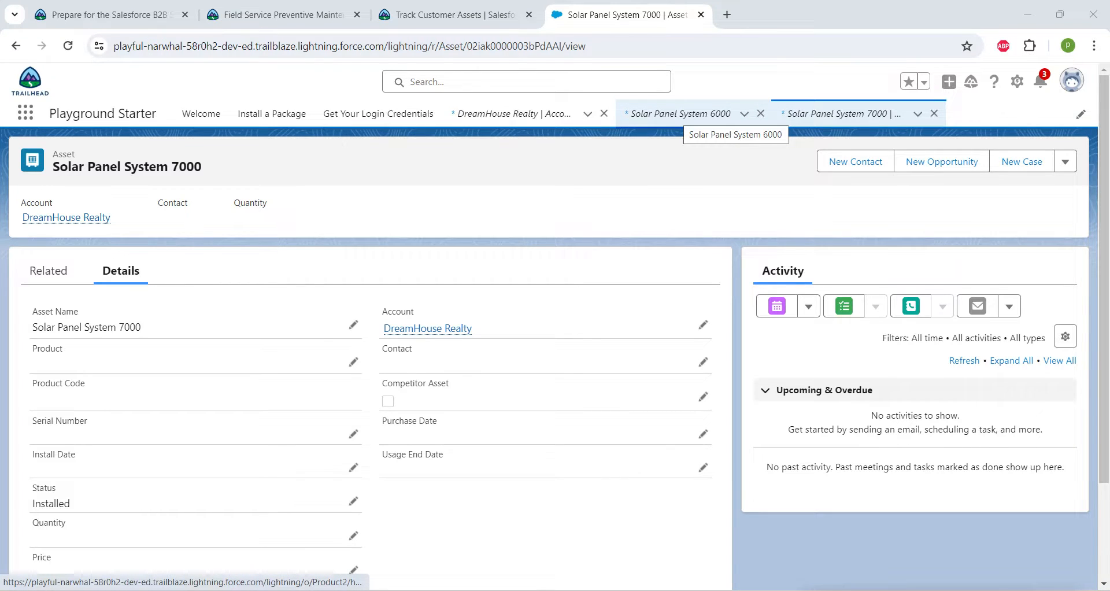
# Open the Solar Panel System 6000 product, examine its related lists, and copy its name.
pyautogui.click(681, 113)
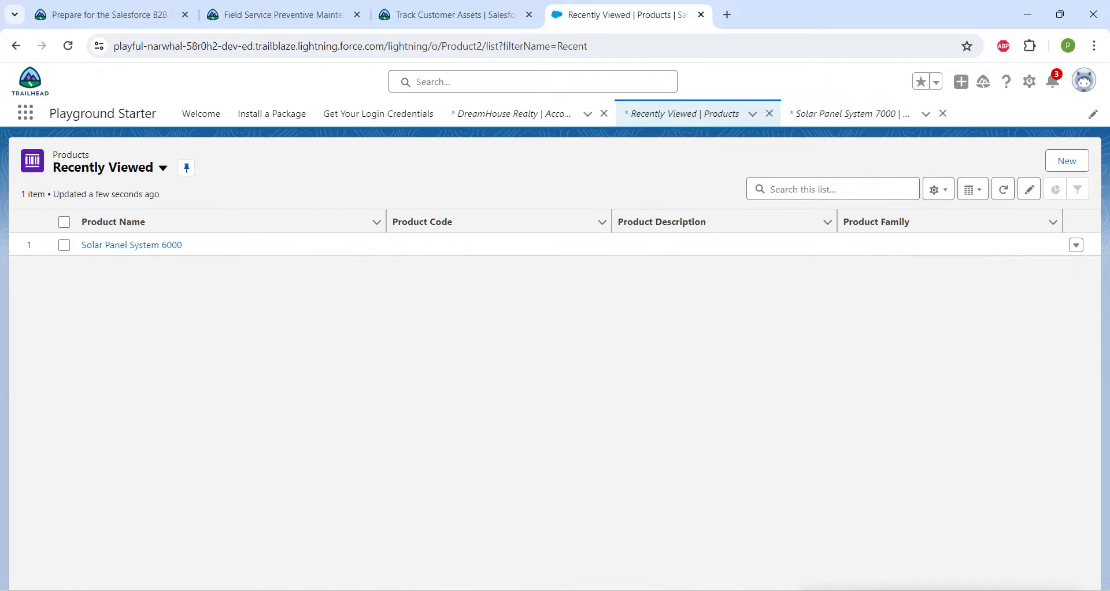
pyautogui.click(131, 245)
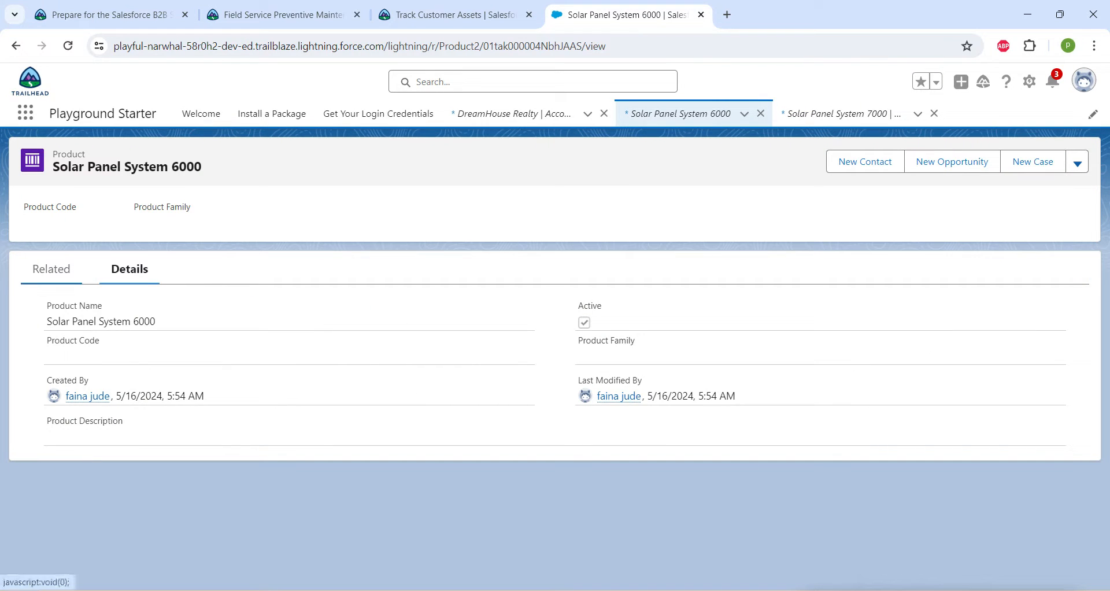
pyautogui.click(53, 269)
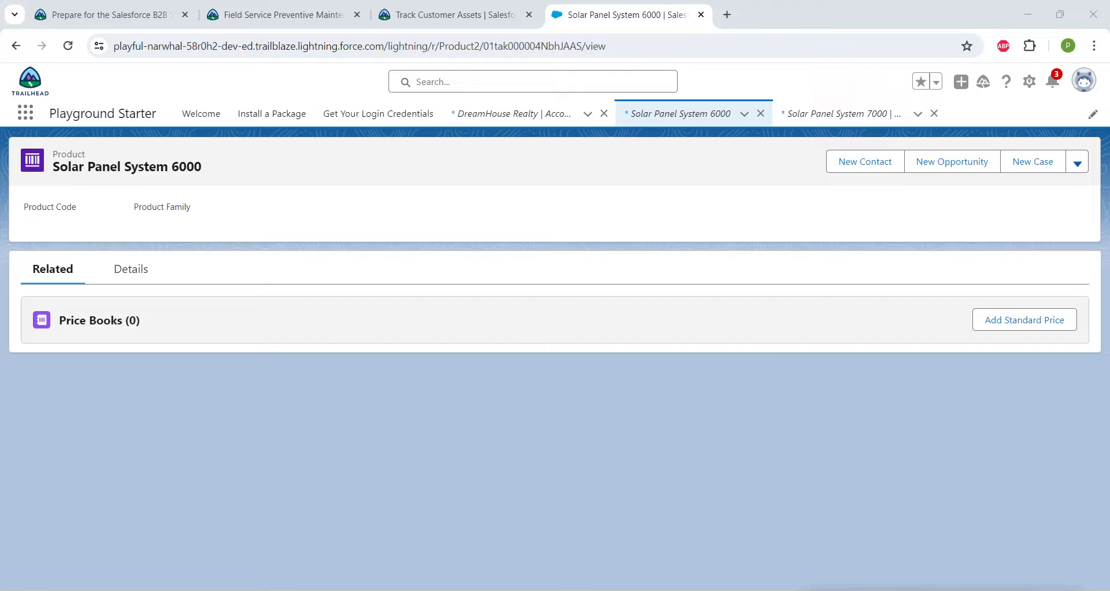
pyautogui.moveTo(85, 154); pyautogui.dragTo(53, 154)
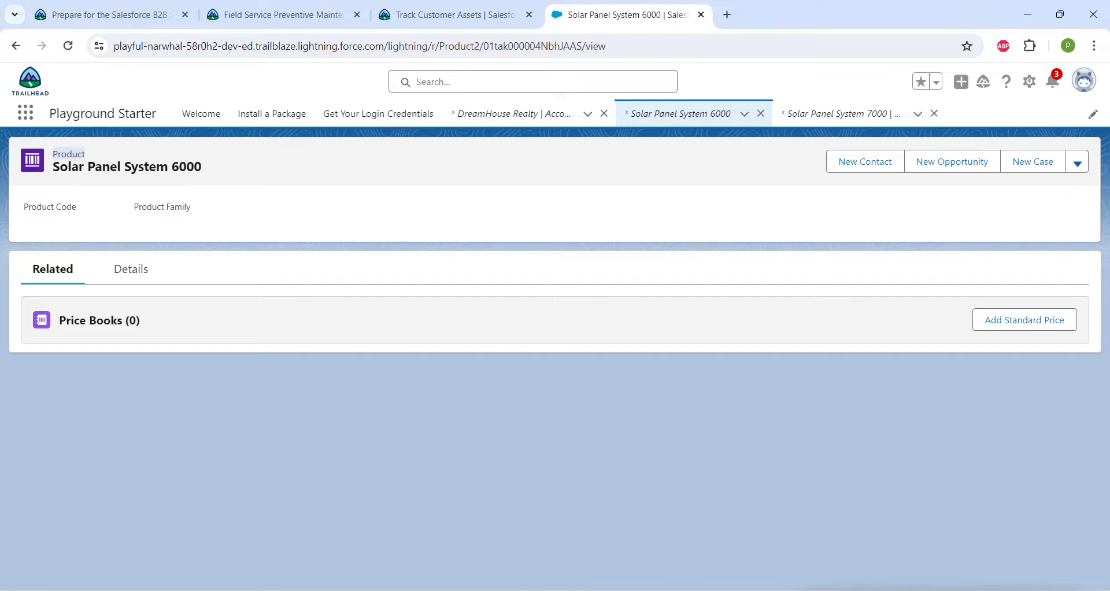
pyautogui.moveTo(201, 166); pyautogui.dragTo(54, 167)
pyautogui.hotkey('ctrl', 'c')
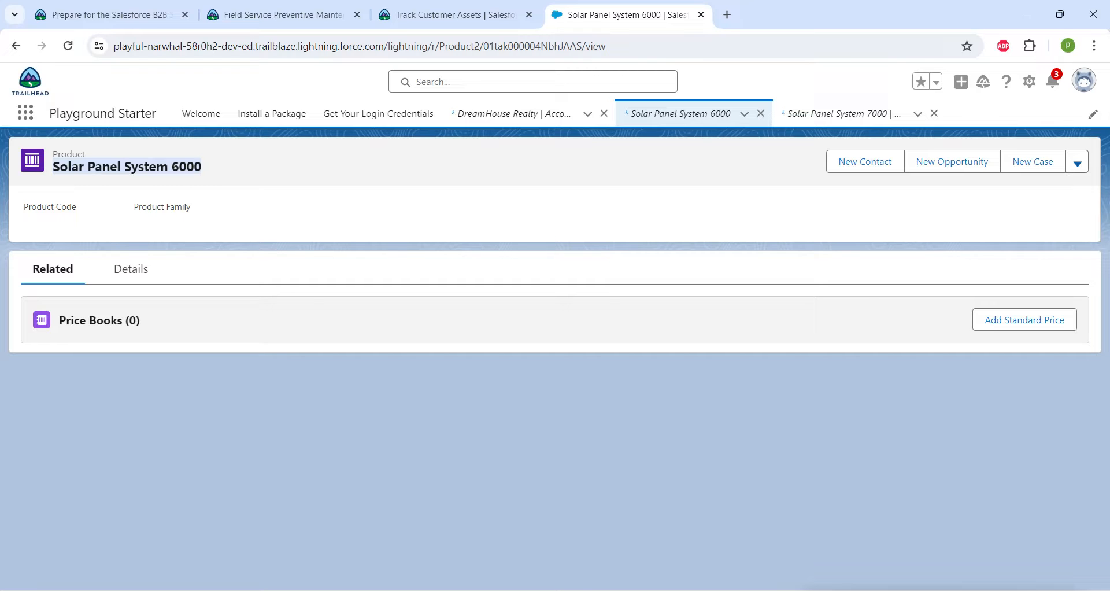
# Search all records for Solar Panel System 6000, and open the product from the results.
pyautogui.click(532, 81)
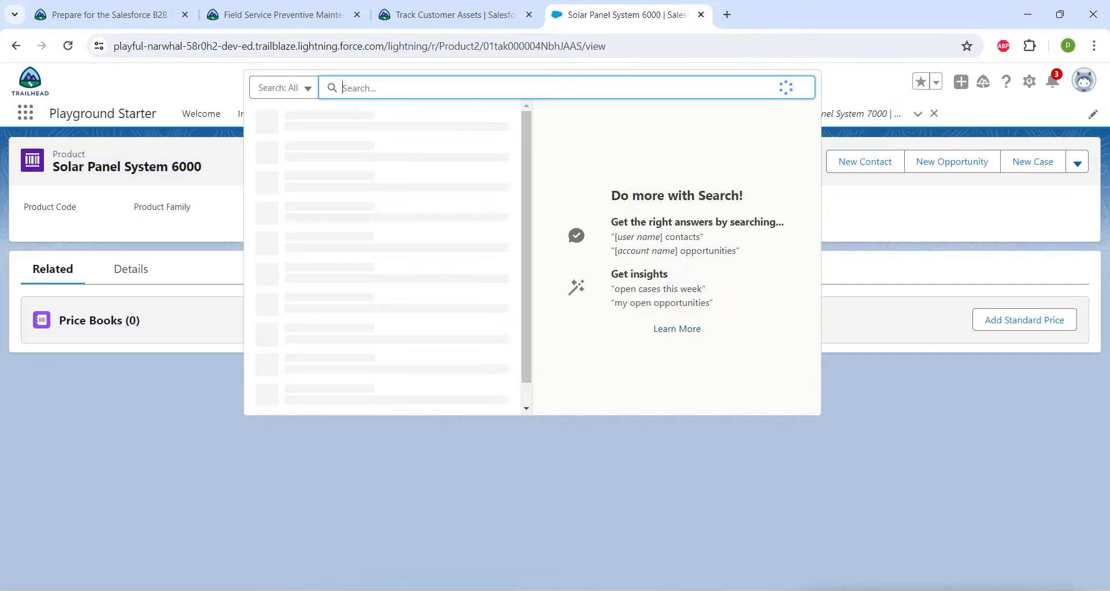
pyautogui.hotkey('ctrl', 'v')
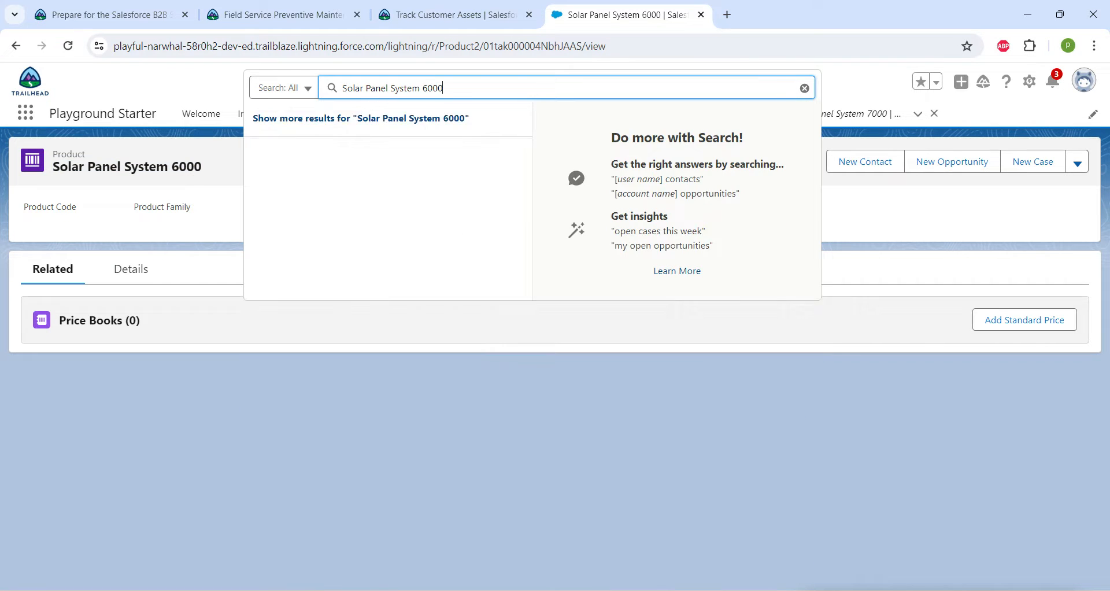
pyautogui.press('Return')
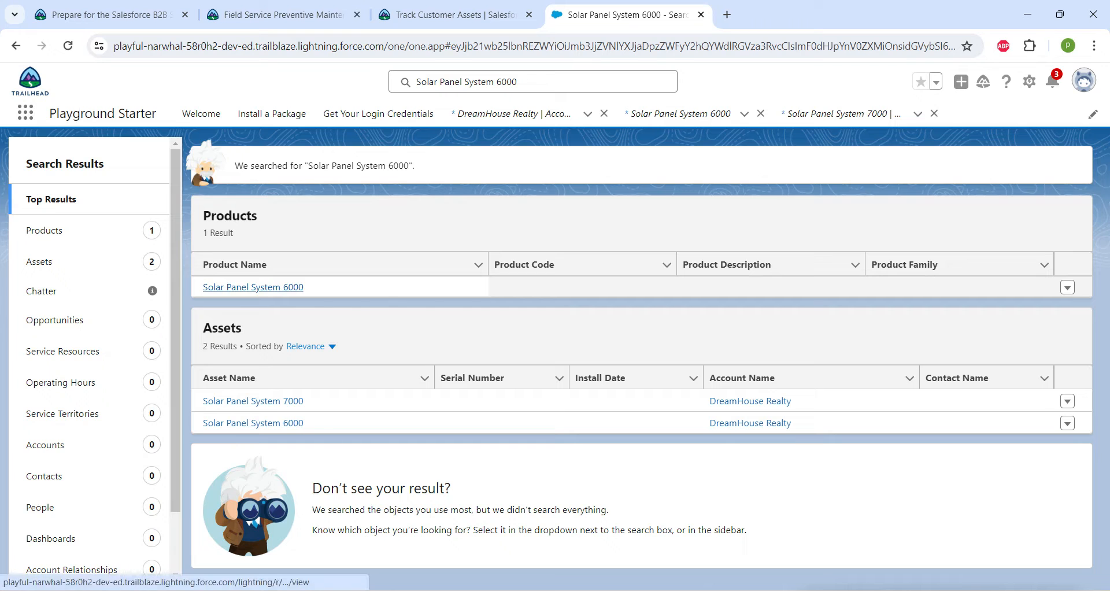
pyautogui.click(278, 287)
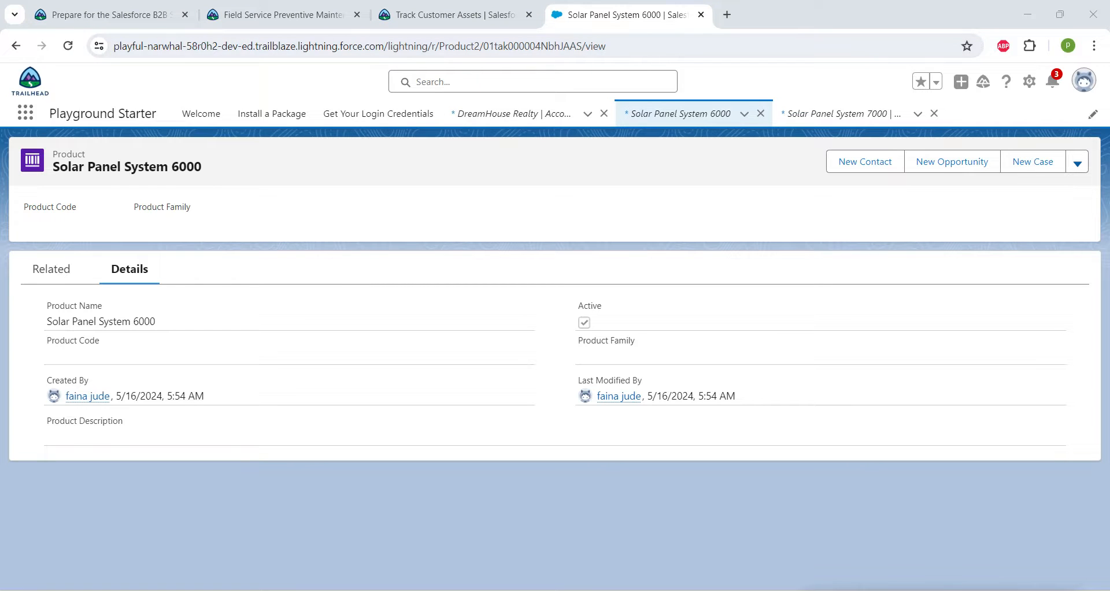
# Search for Solar Panel System 6000 again, and open the related lists of the asset with that name.
pyautogui.click(532, 82)
pyautogui.hotkey('ctrl', 'v')
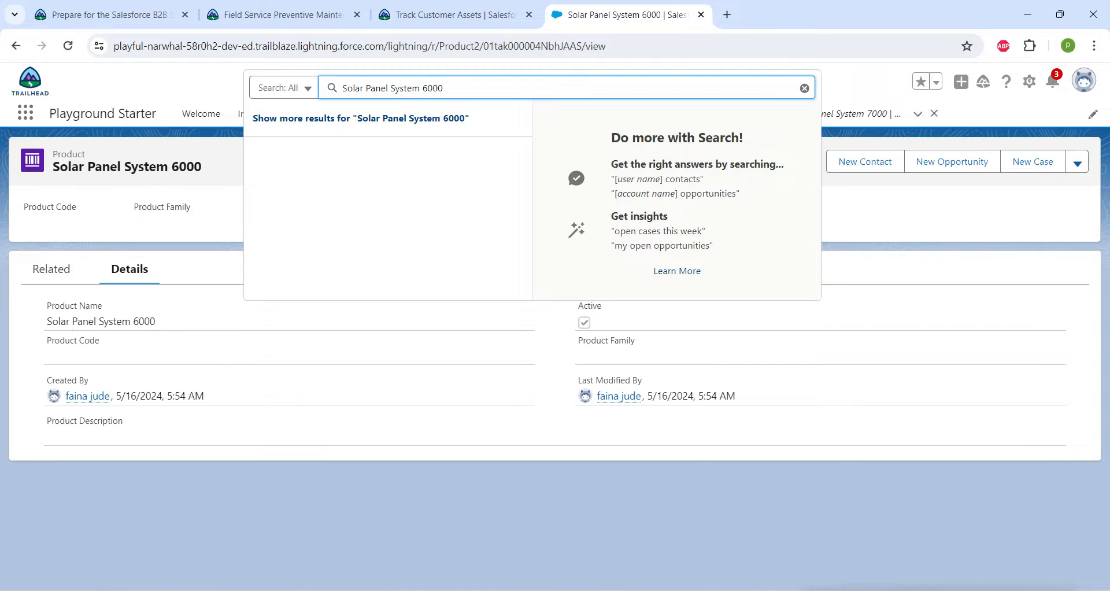
pyautogui.press('Return')
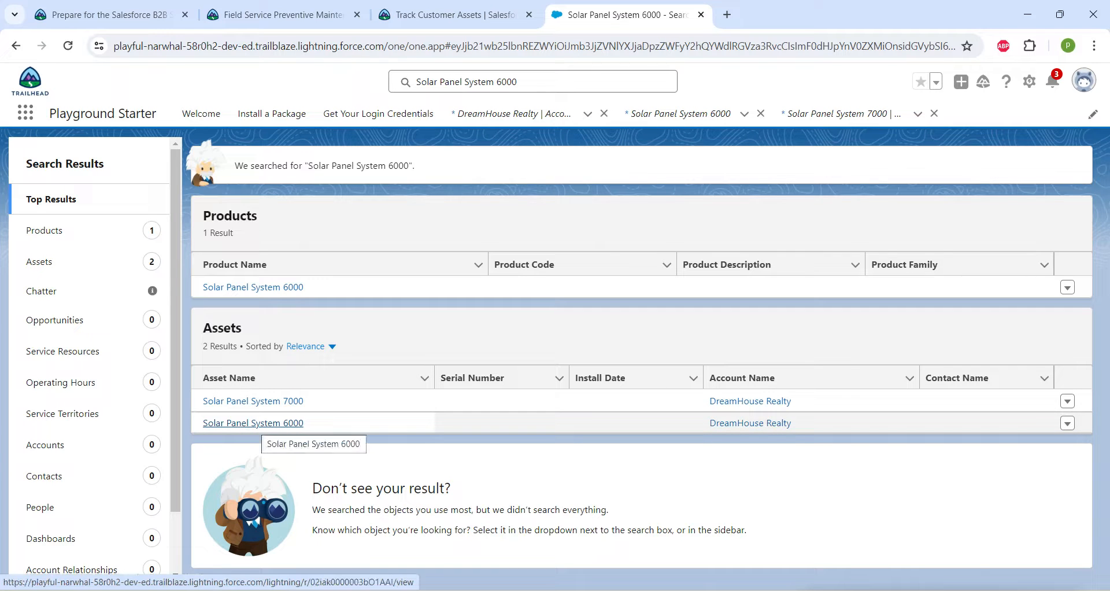
pyautogui.click(253, 422)
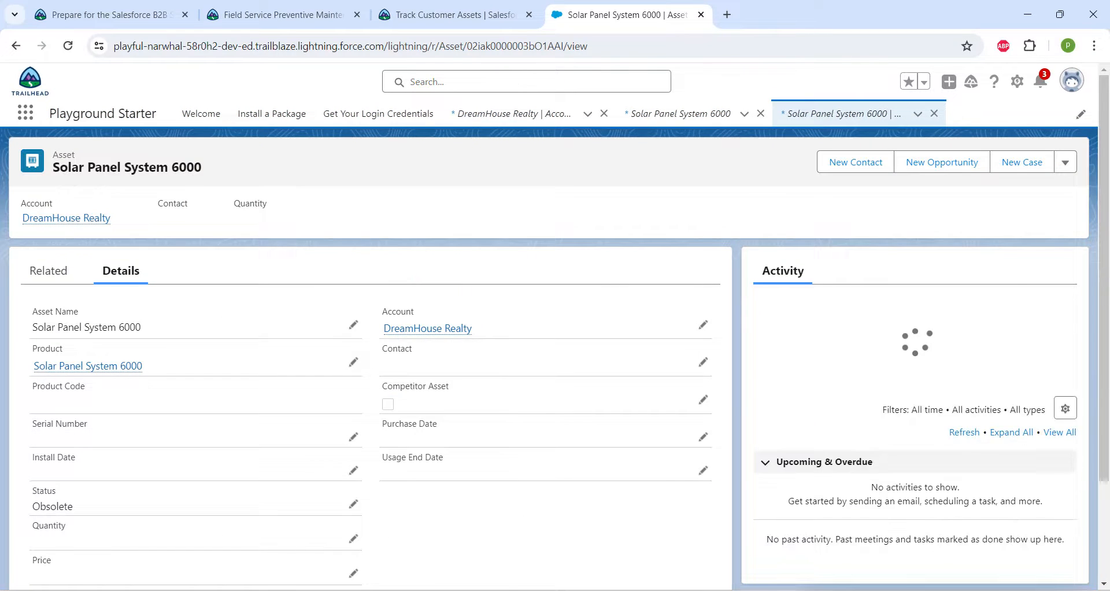
pyautogui.click(49, 270)
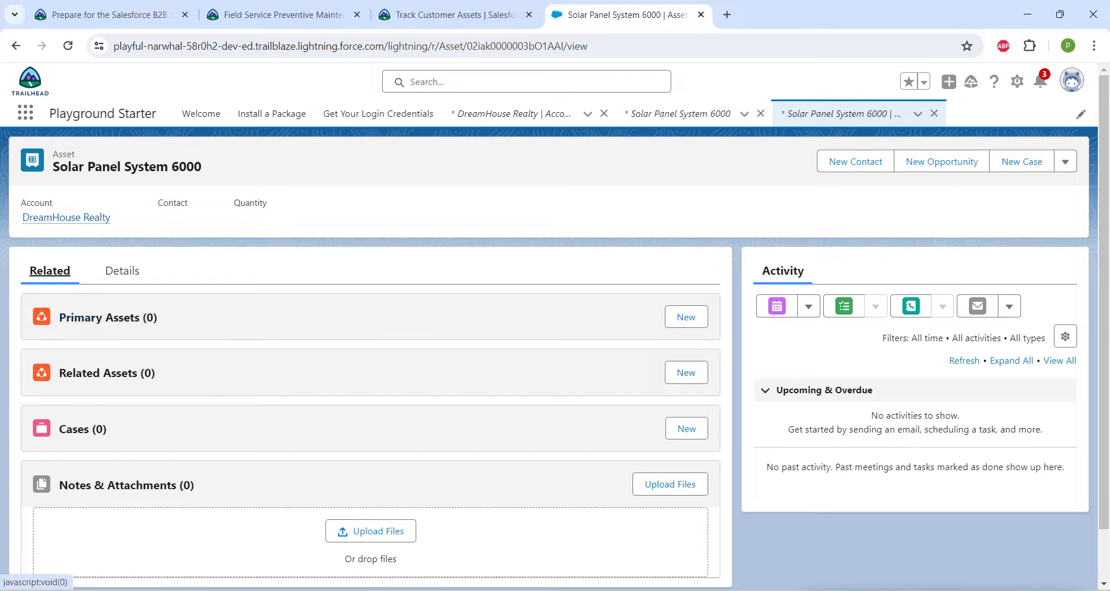
# Create and save a primary asset relationship for Solar Panel System 6000 with asset Solar Panel System 7000 and Relationship Type Replacement.
pyautogui.click(686, 317)
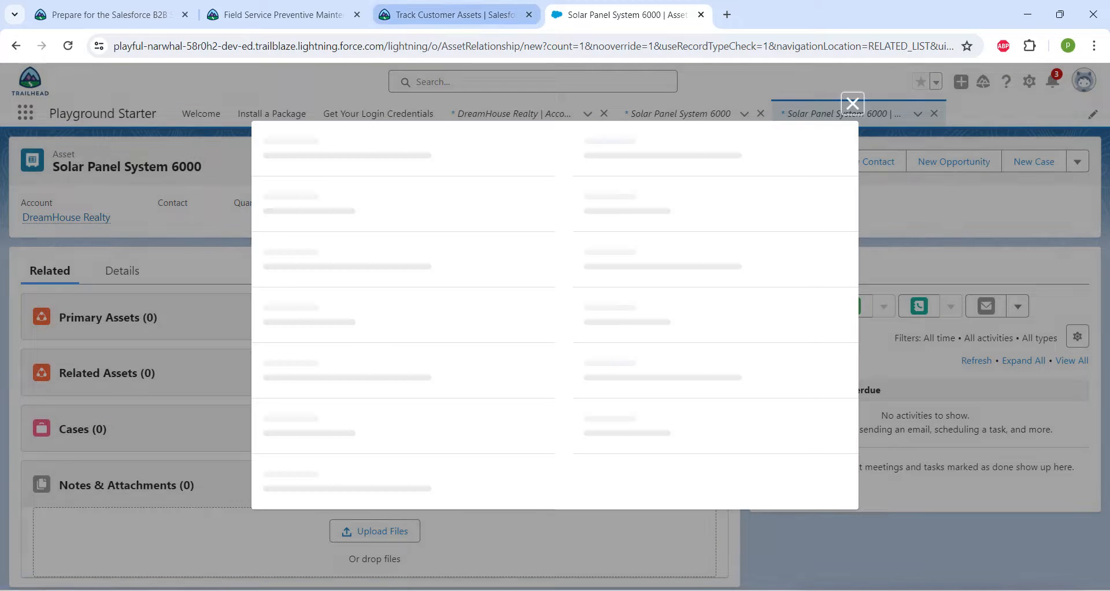
pyautogui.click(455, 15)
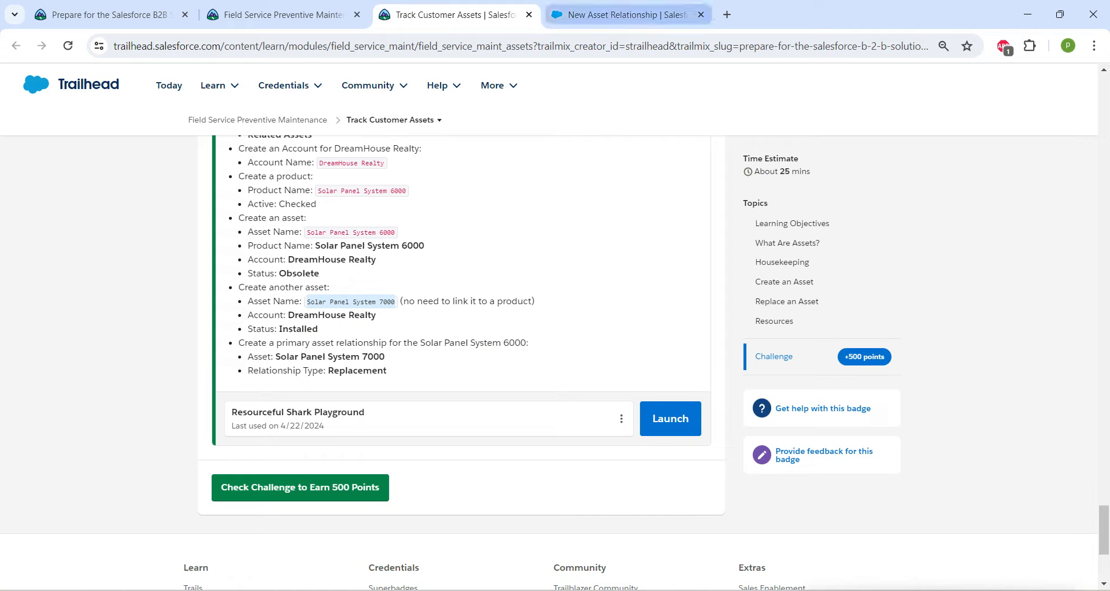
pyautogui.click(625, 15)
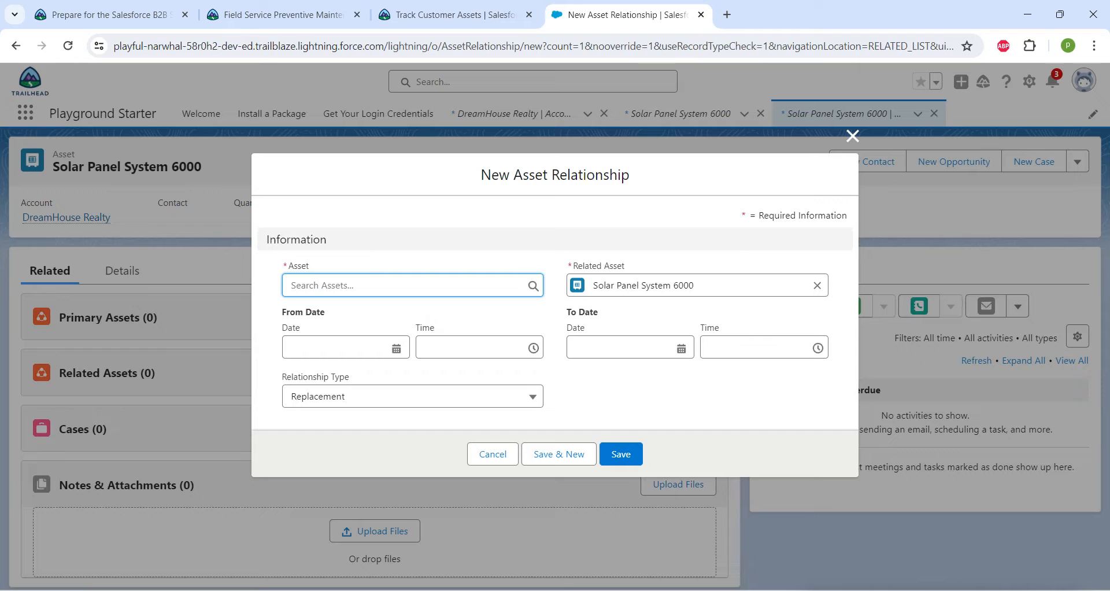
pyautogui.click(413, 397)
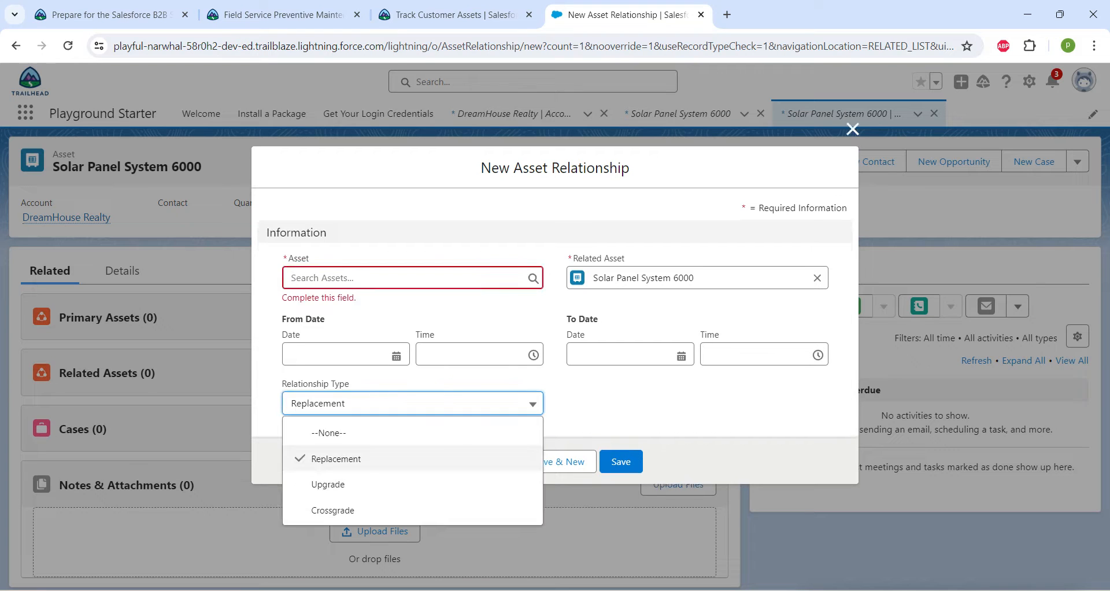
pyautogui.click(413, 278)
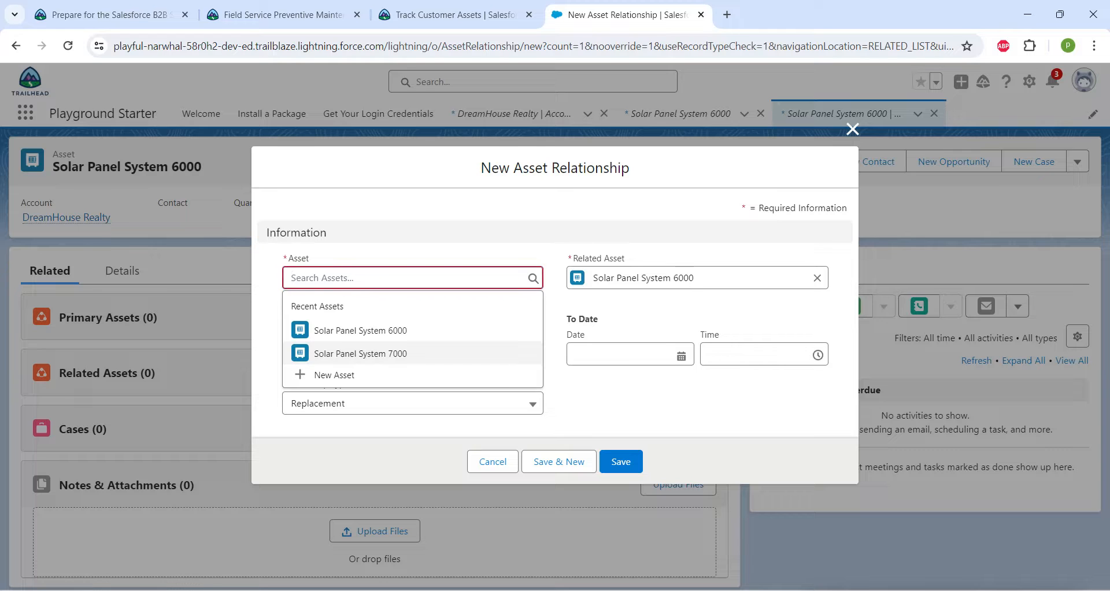
pyautogui.click(399, 354)
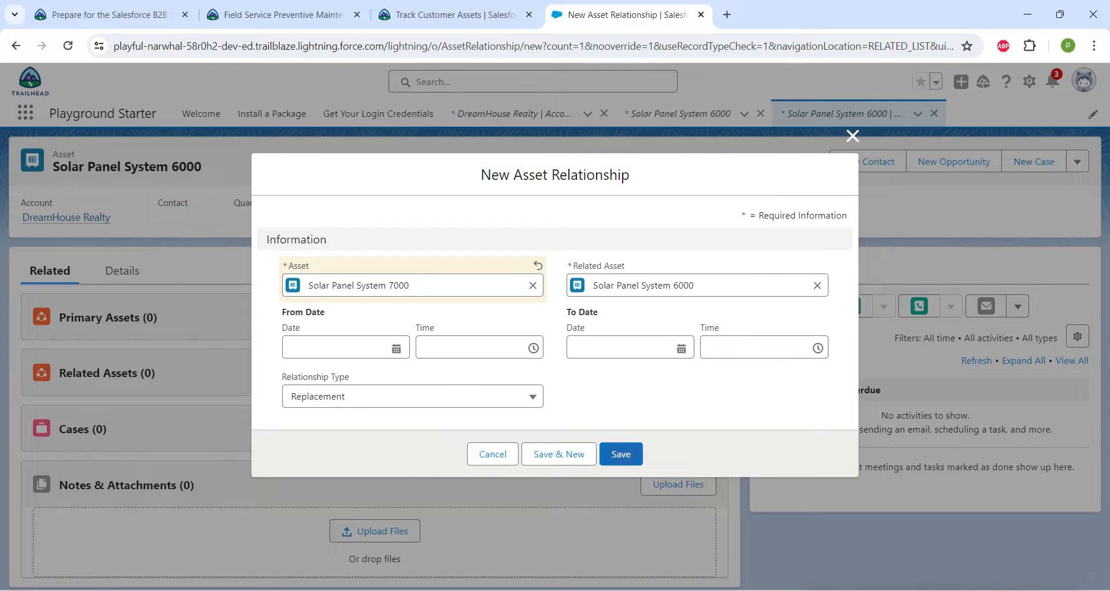
pyautogui.click(621, 454)
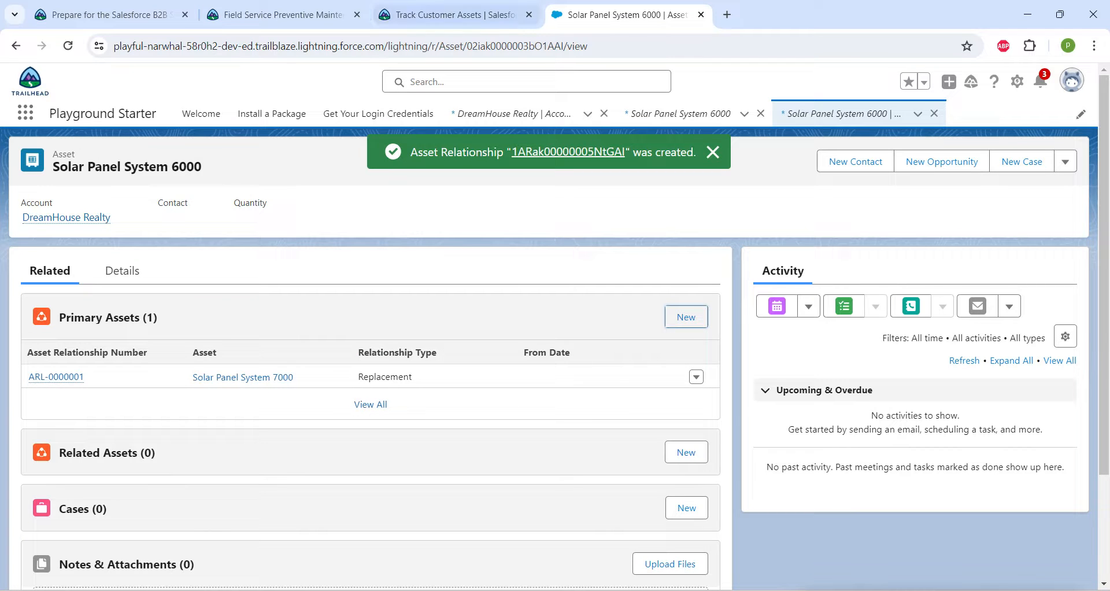
# Submit the Track Customer Assets challenge for checking, and continue to the next unit of the Field Service Preventive Maintenance module.
pyautogui.click(457, 14)
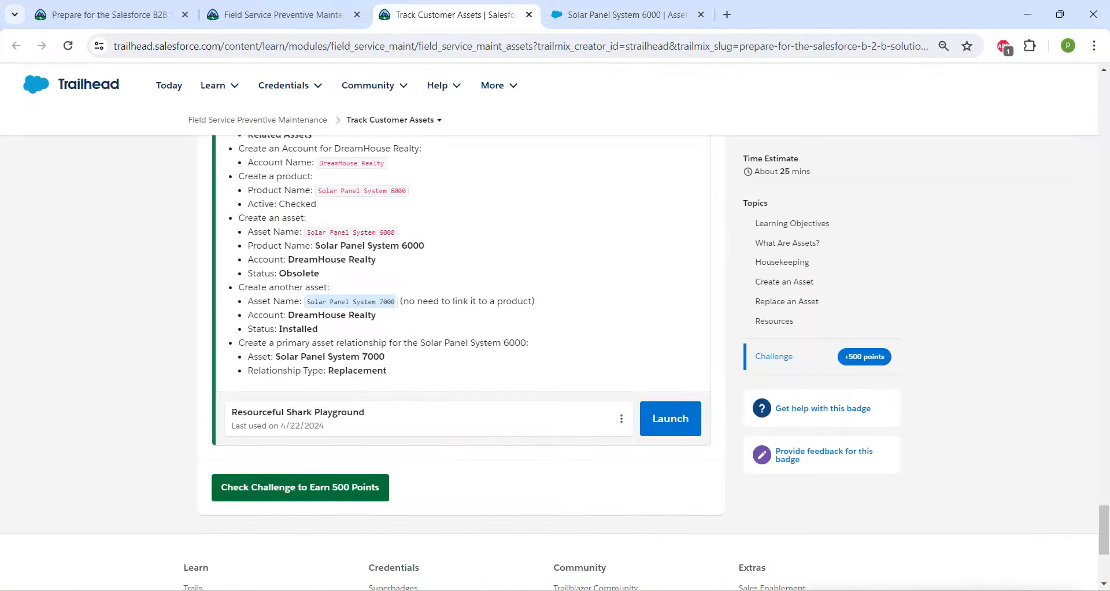
pyautogui.click(300, 487)
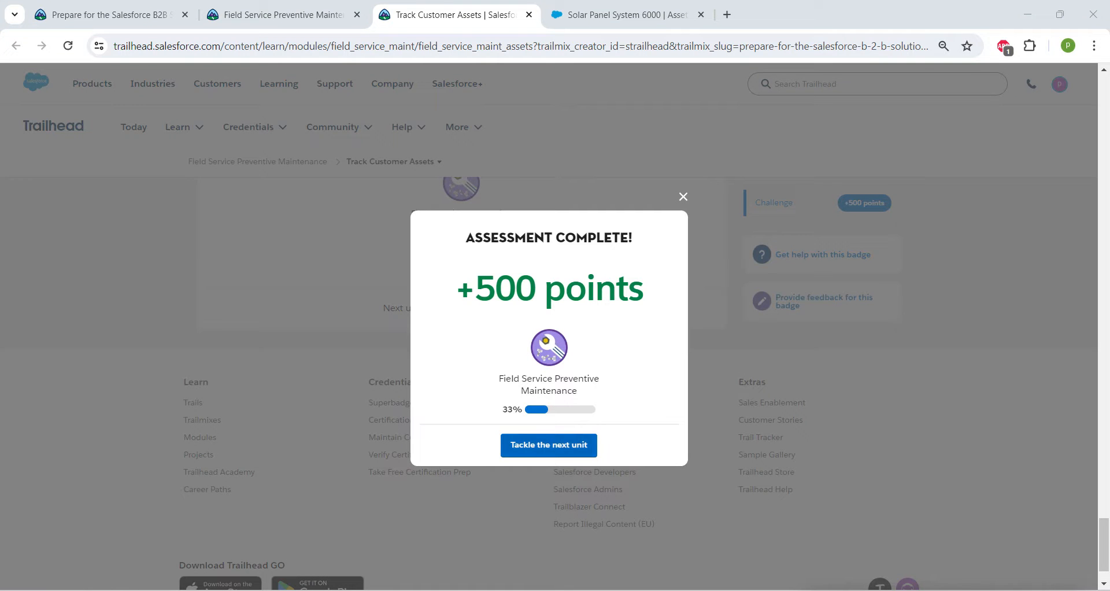
pyautogui.click(549, 445)
pyautogui.click(284, 14)
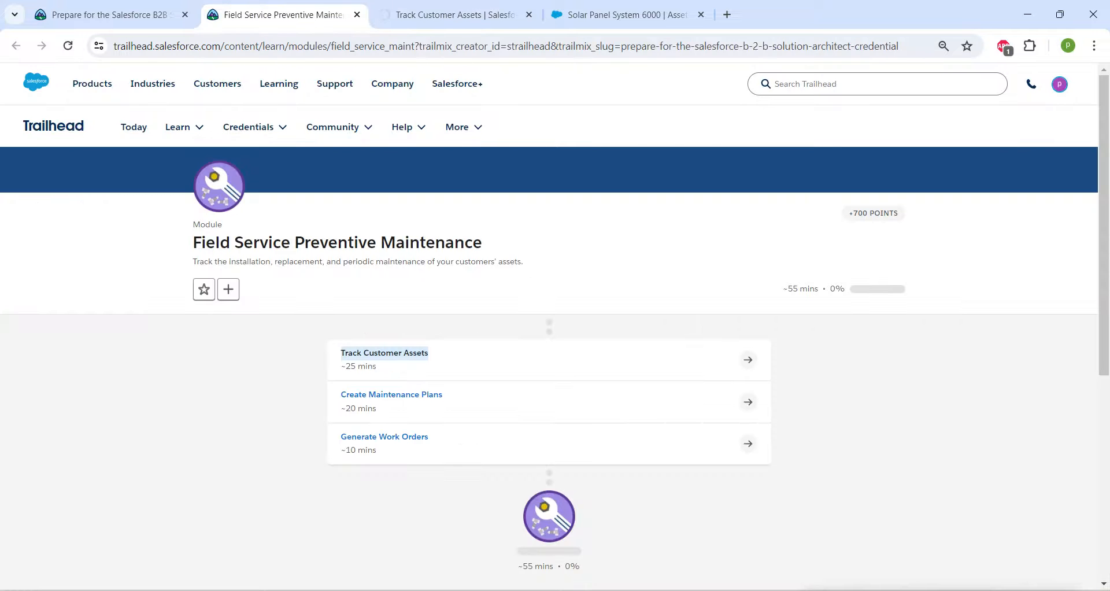